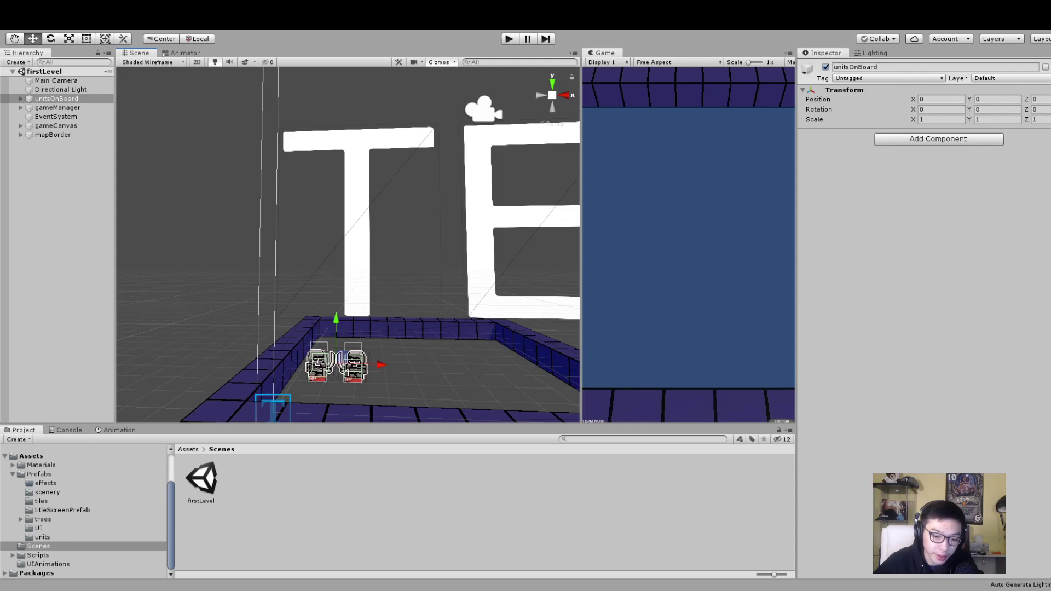
Step: Focus the Scene view on the gameManager object and hide the gizmo icons around the map border
scroll(348, 245, down, 4)
middle_drag(348, 245, 321, 265)
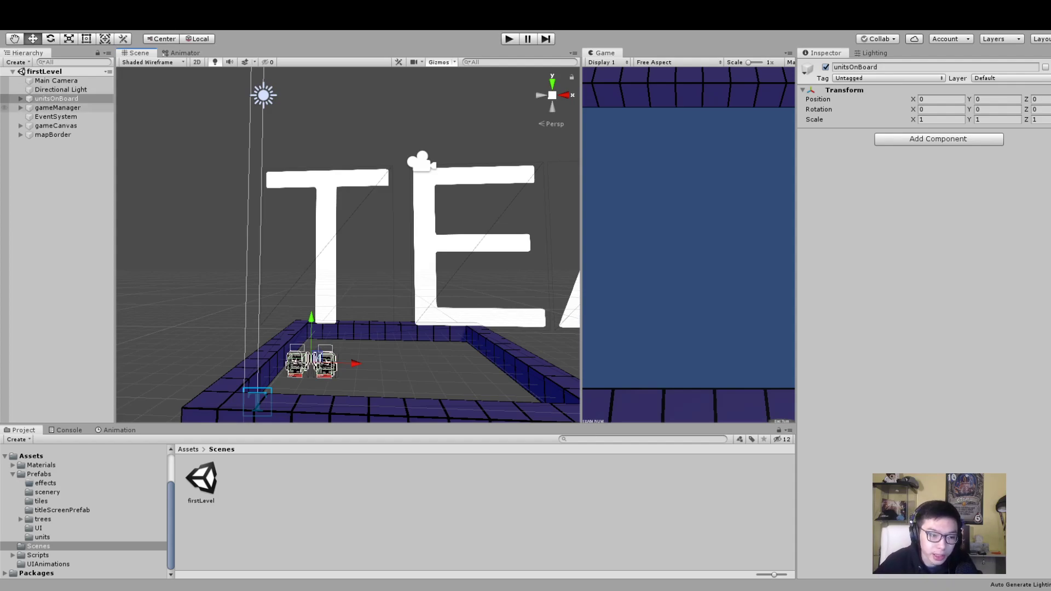
click(56, 98)
double_click(57, 108)
scroll(349, 245, up, 6)
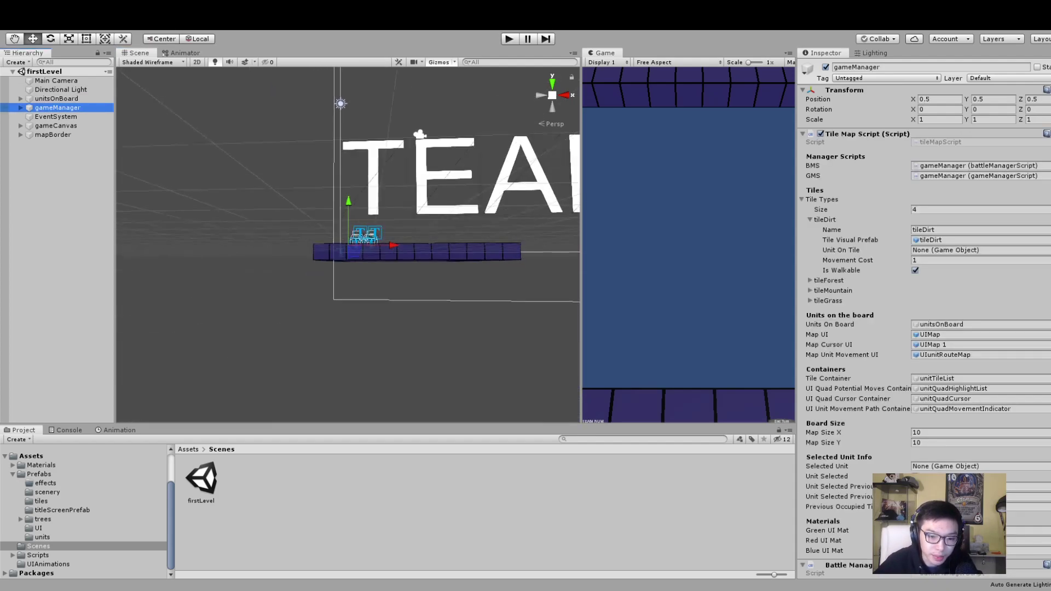
middle_drag(350, 229, 325, 339)
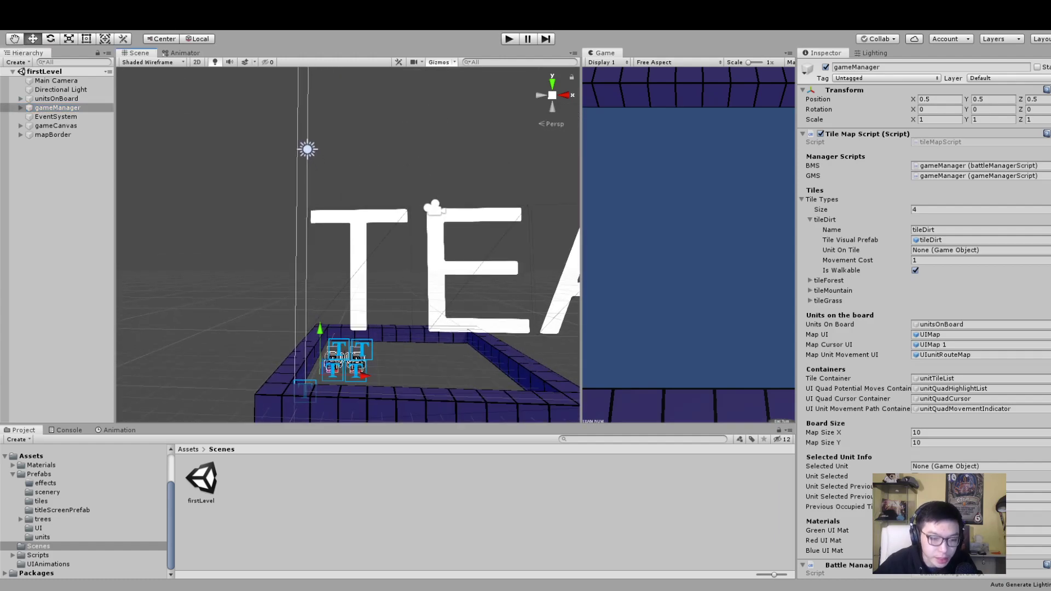
click(439, 62)
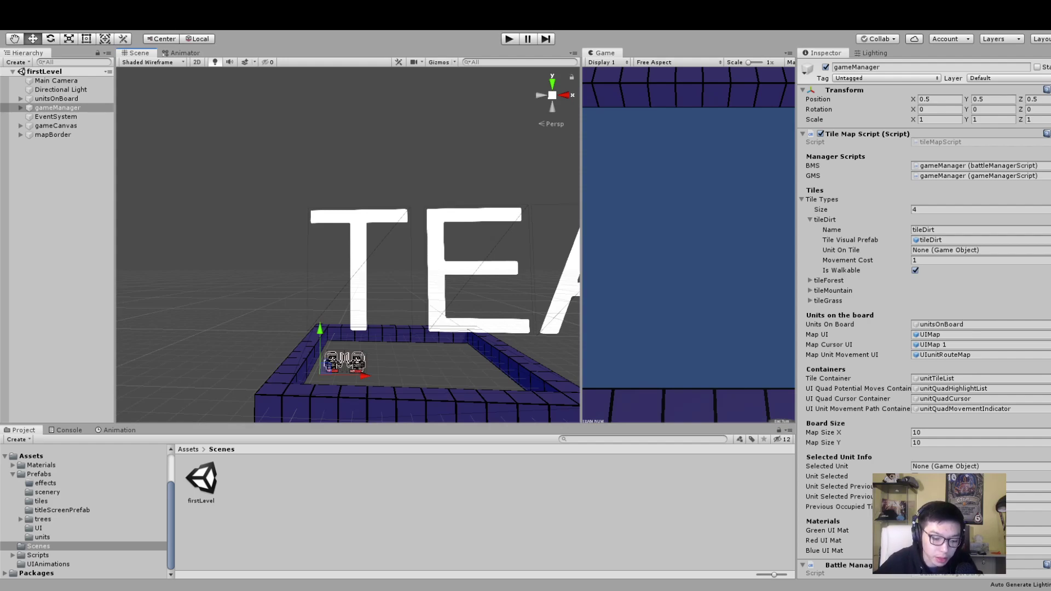
right_drag(350, 247, 388, 265)
Step: Select gameManager and play the scene to view the generated tile map and its script settings, stopping the game when done
click(57, 108)
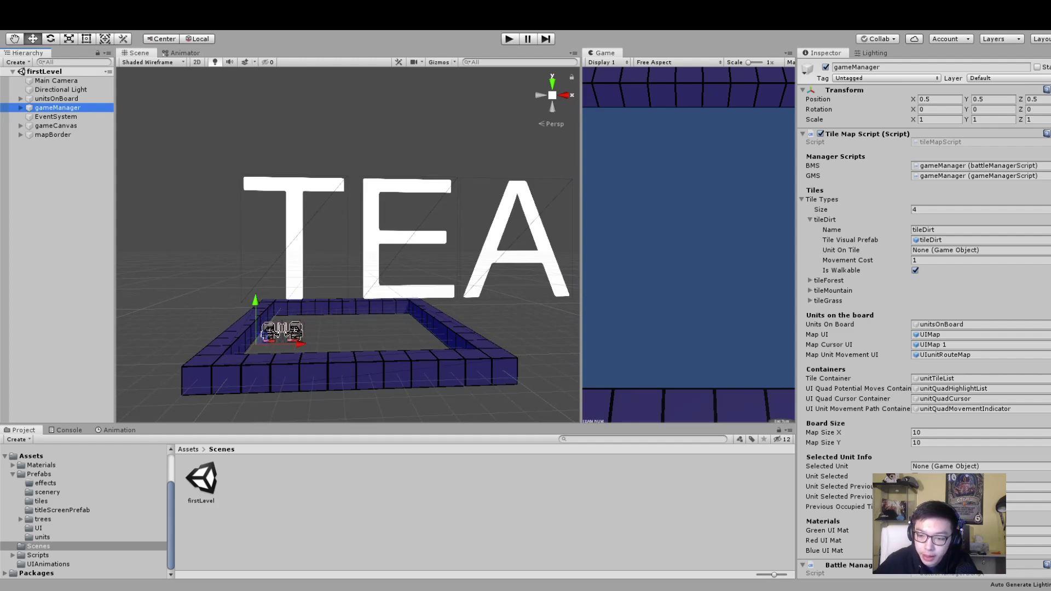
scroll(924, 329, down, 5)
scroll(923, 329, up, 5)
key(ctrl+p)
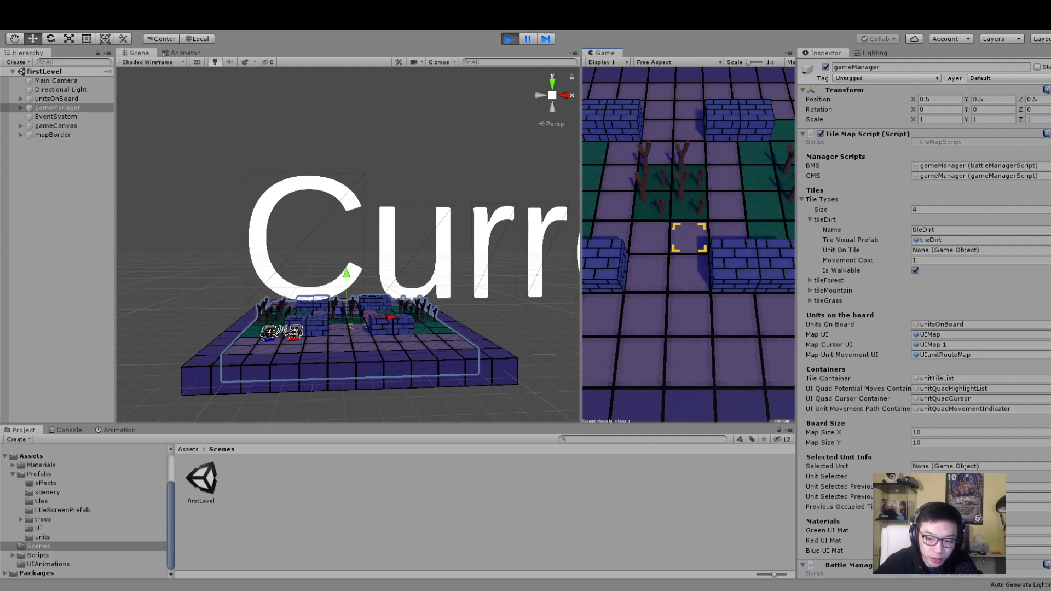
scroll(925, 318, down, 5)
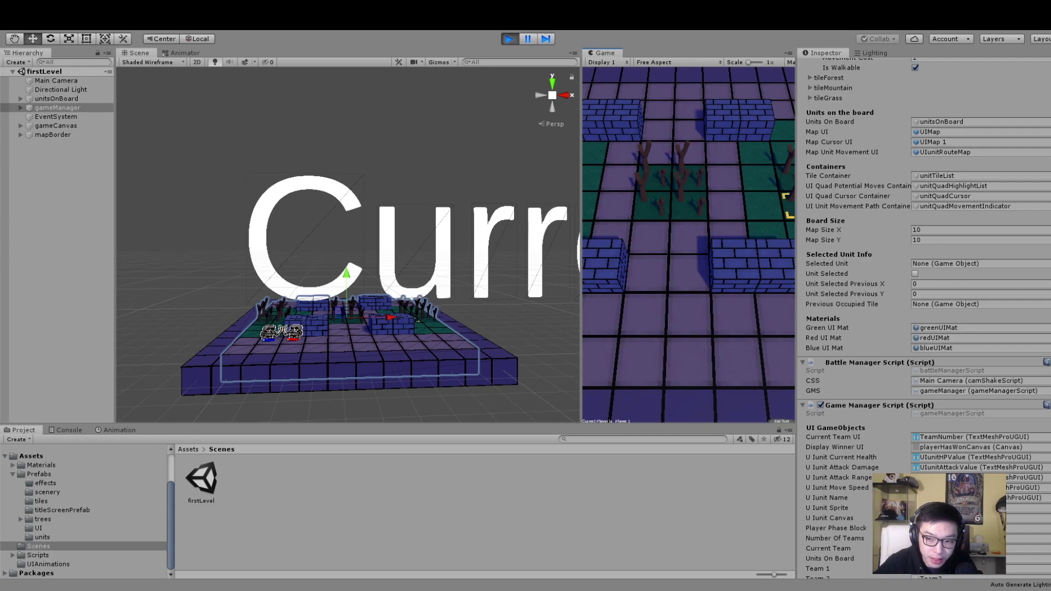
key(ctrl+p)
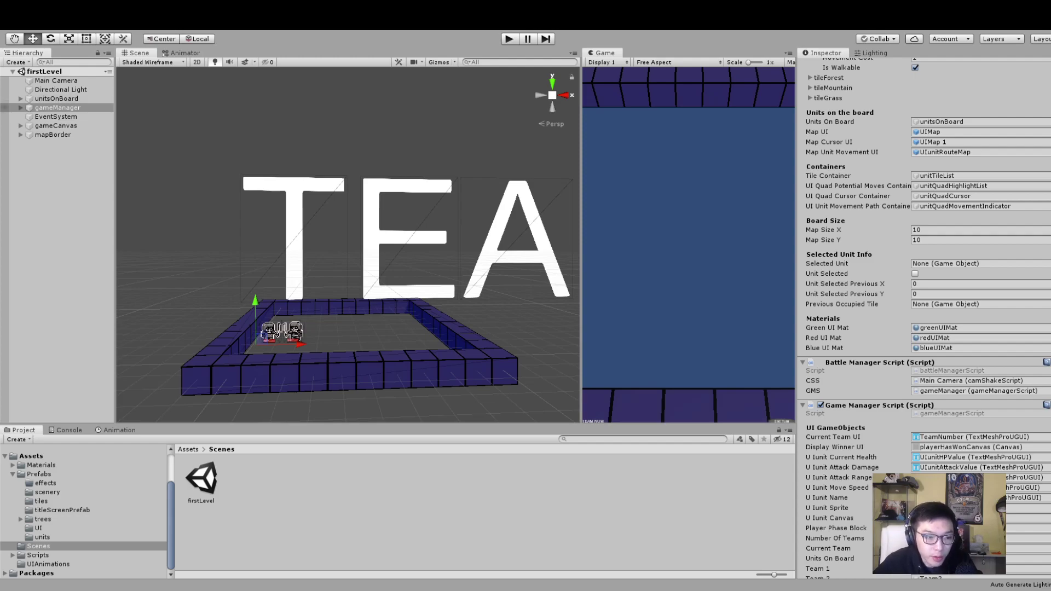
Step: Expand the tileForest, tileMountain and tileGrass entries in the Tile Types list of gameManager's Tile Map Script
scroll(925, 318, up, 5)
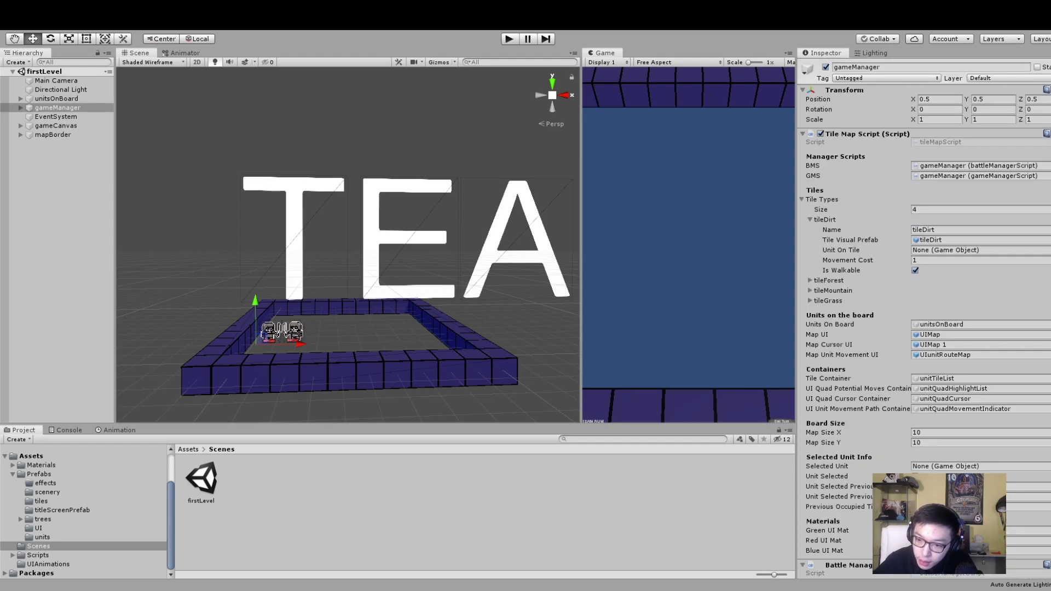
click(980, 210)
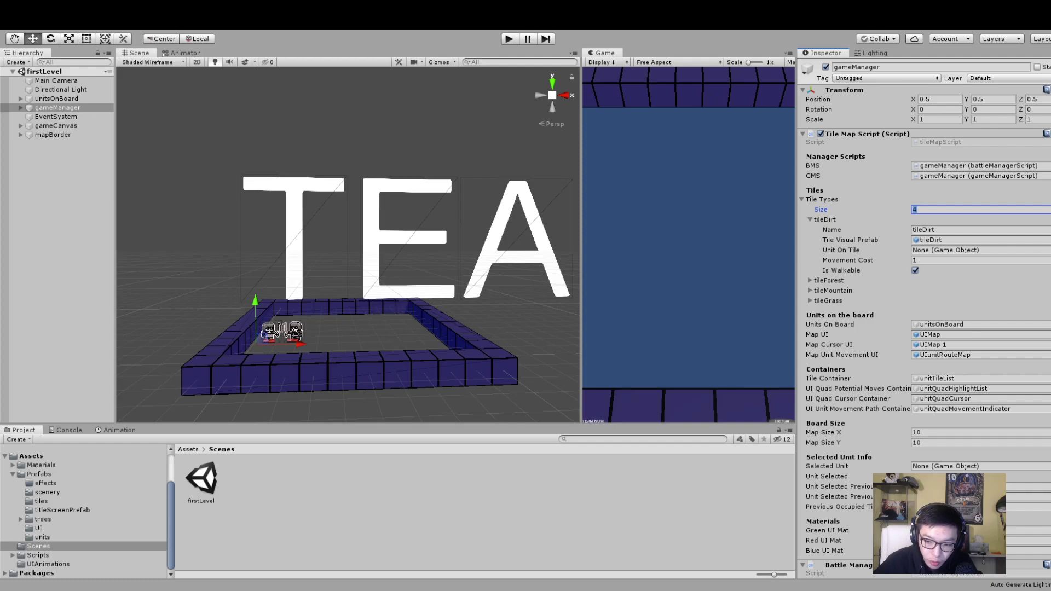
click(811, 301)
click(811, 291)
click(811, 280)
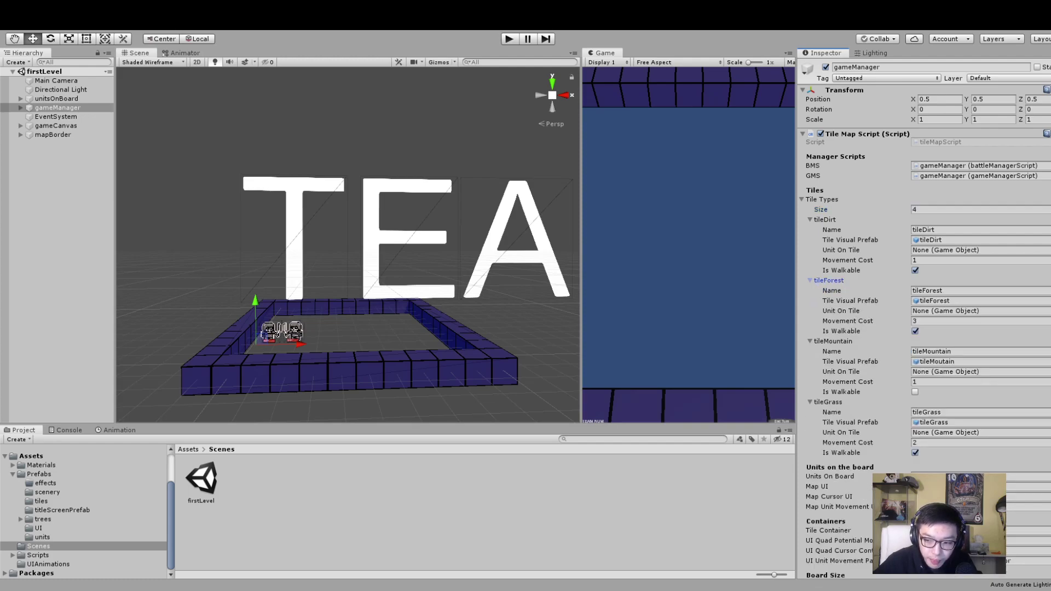
Step: Review the tileDirt entry's Name and Unit On Tile settings and locate its Tile Visual Prefab among the project assets
click(963, 230)
click(964, 240)
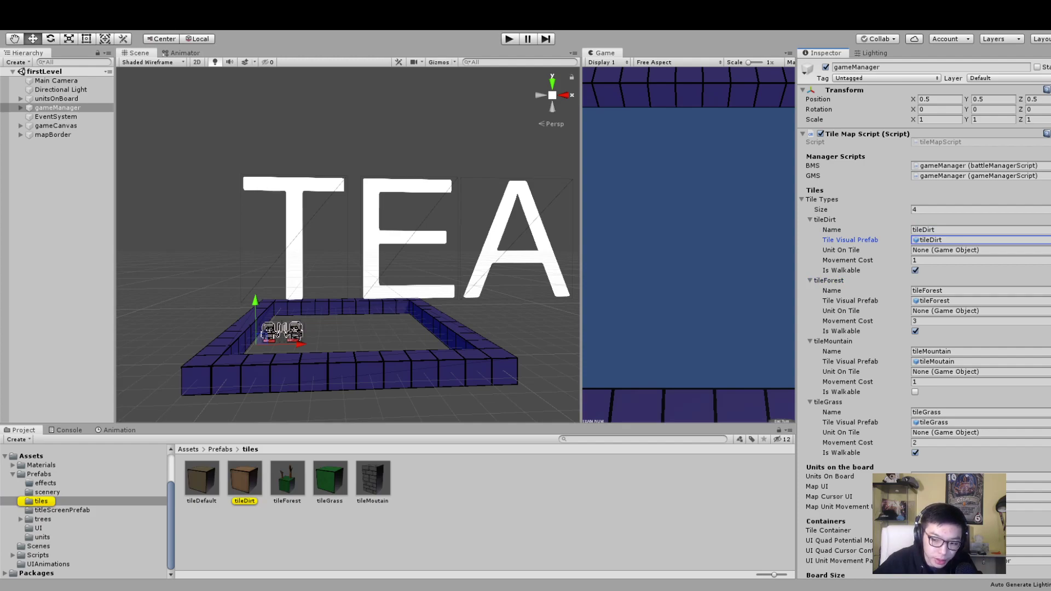
click(964, 250)
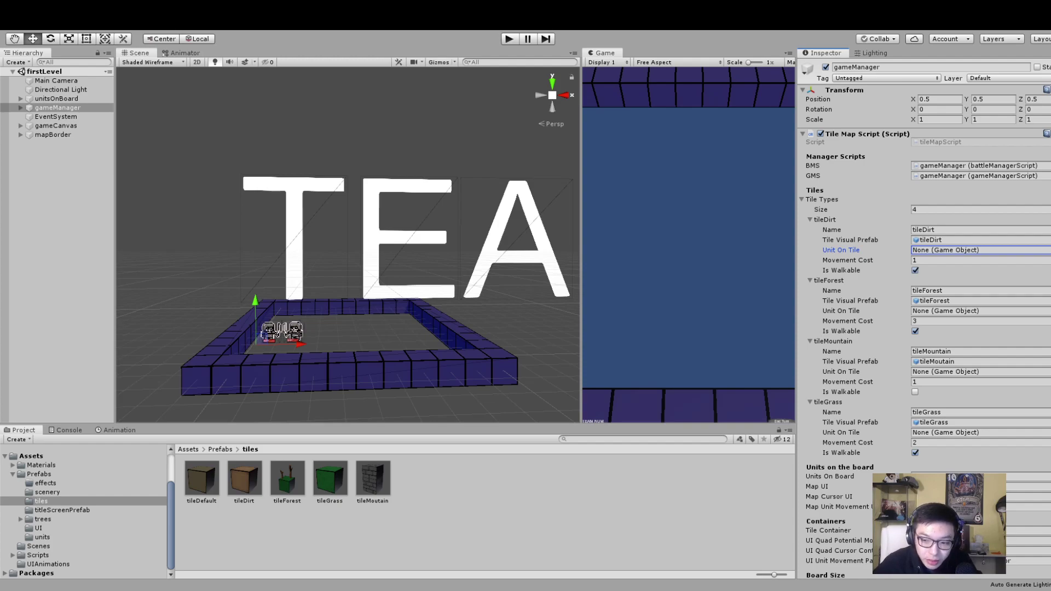
click(952, 240)
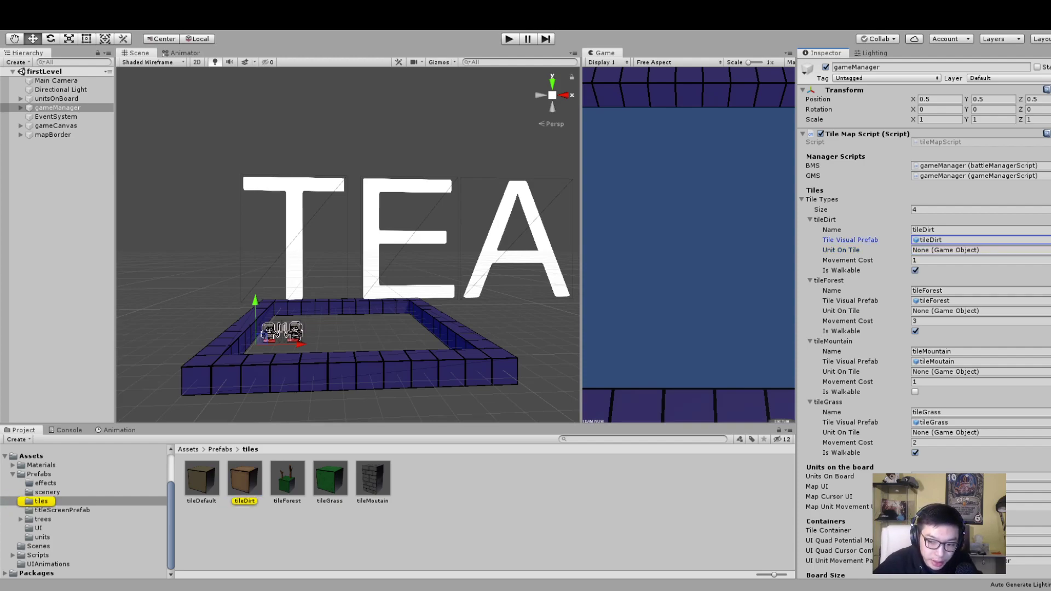
Step: Select the tileDirt prefab and examine its components, including the Box Collider and Clickable Tile Script
click(244, 480)
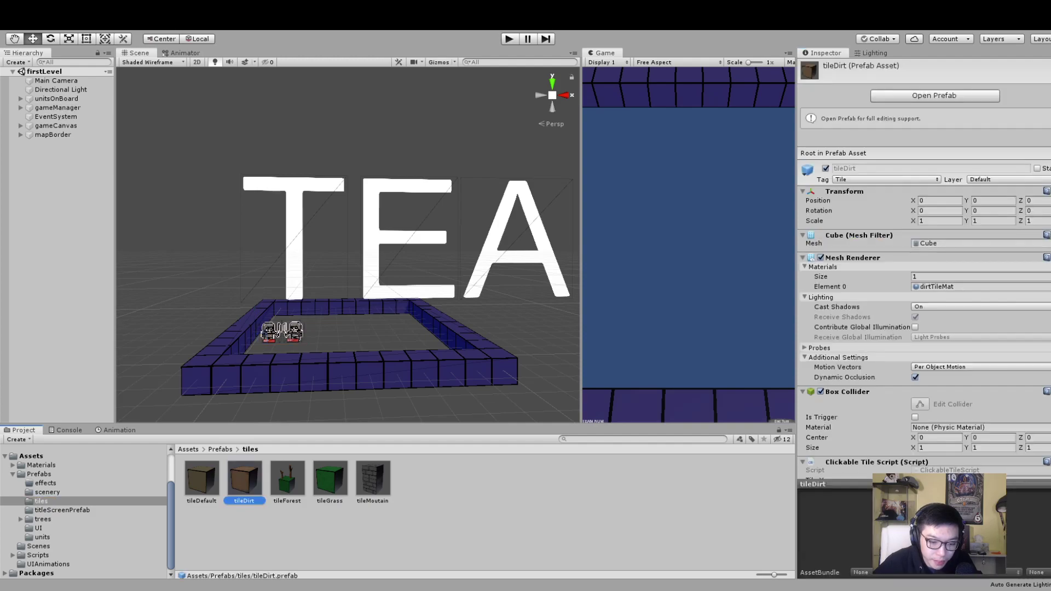
scroll(925, 274, down, 3)
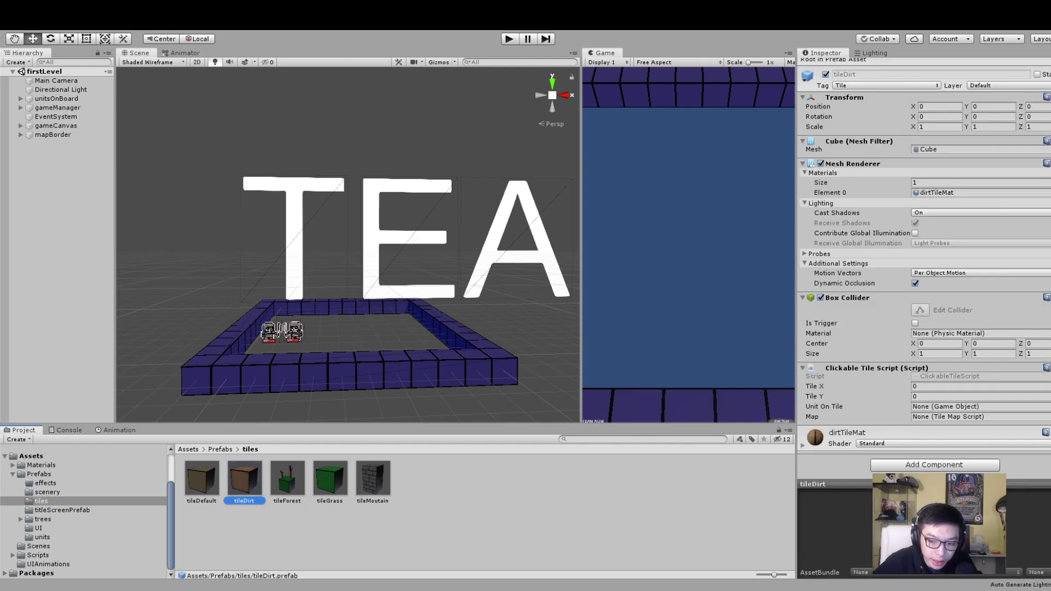
scroll(925, 274, up, 3)
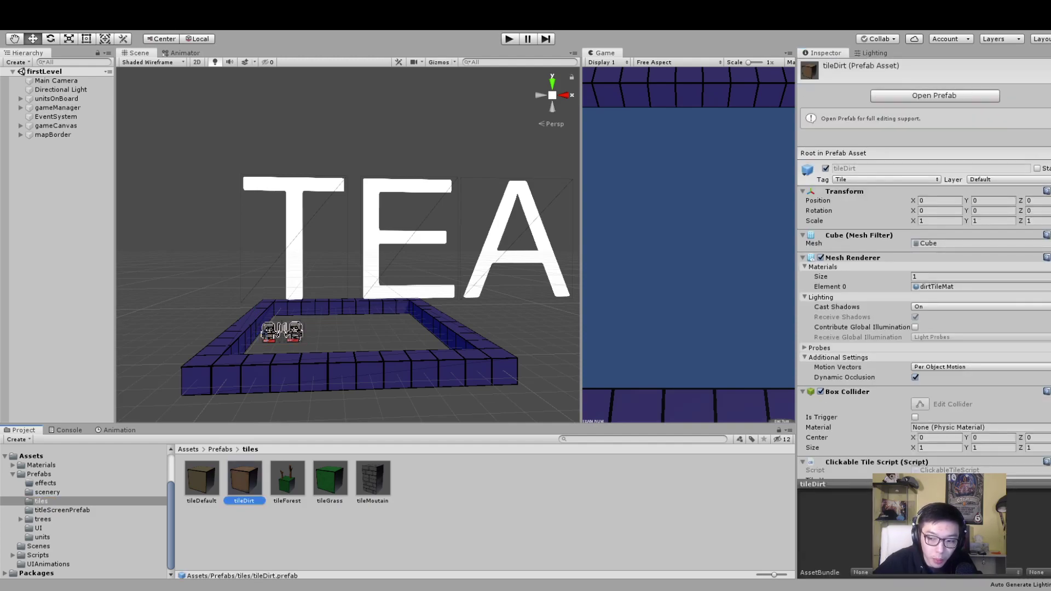
scroll(925, 274, down, 3)
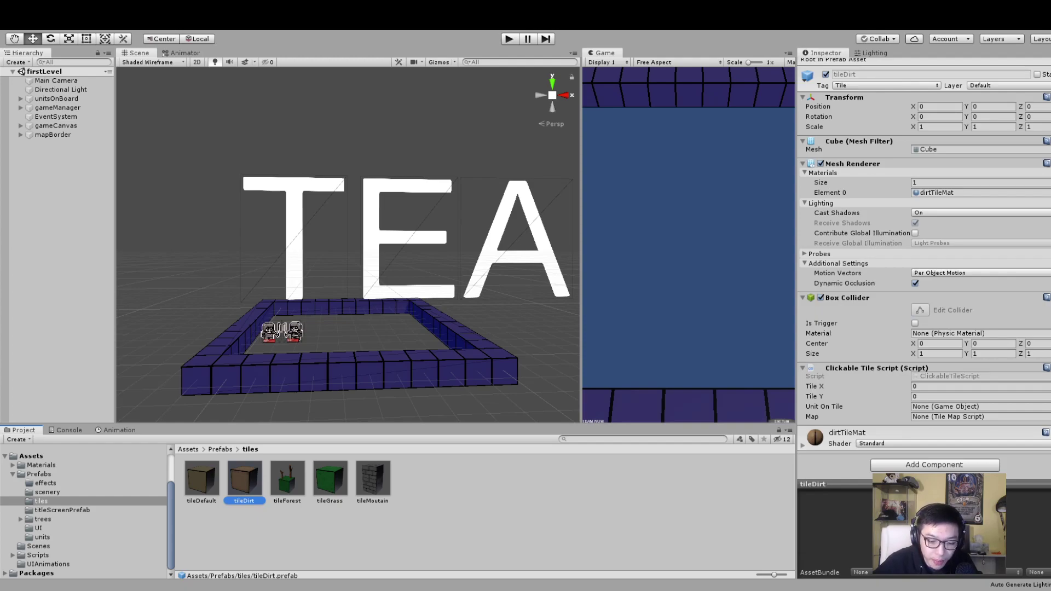
key(Left)
key(Right)
key(Right)
key(Right)
key(Left)
key(Left)
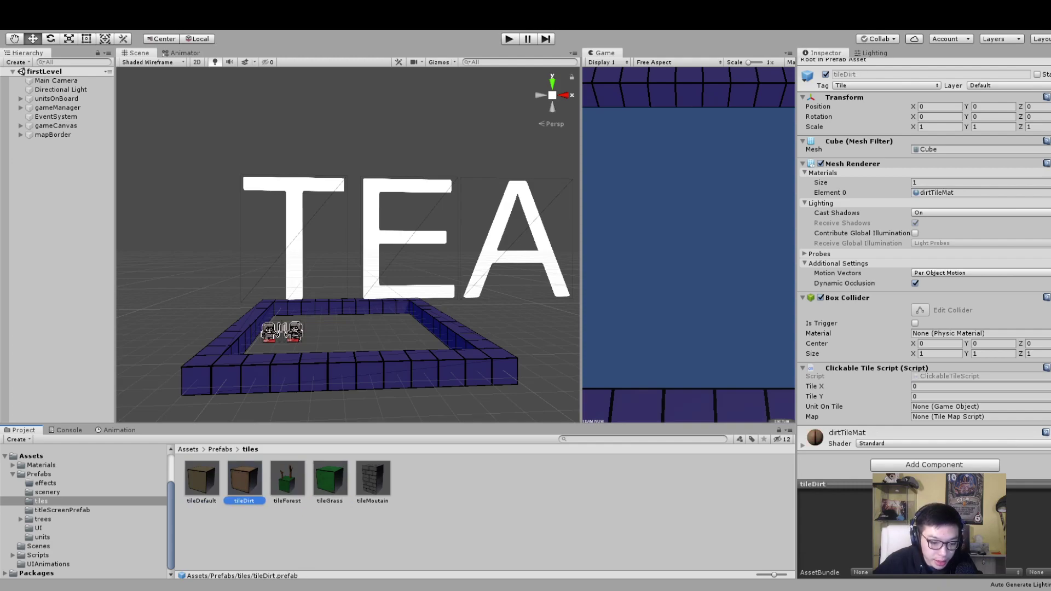
Step: Open the tileMoutain prefab to inspect its stacked wall blocks, and briefly play the game to see them on the map
click(373, 479)
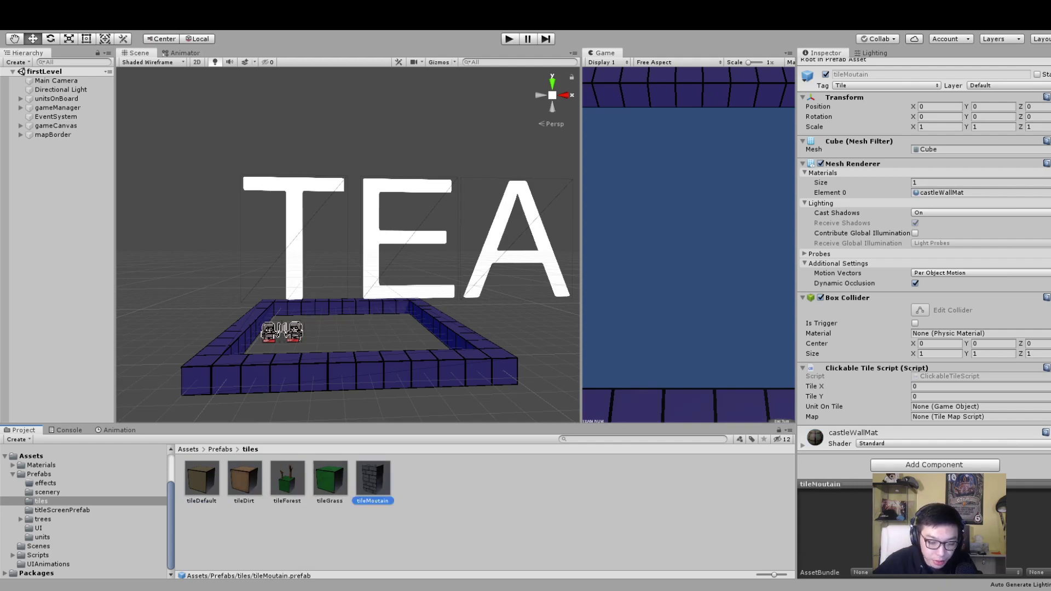
double_click(373, 480)
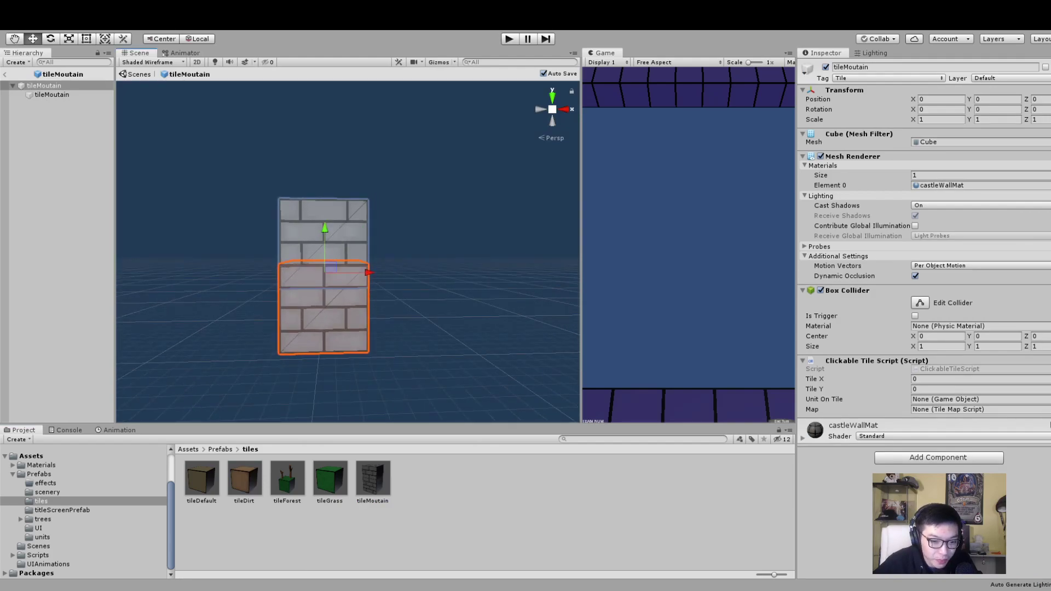
key(ctrl+p)
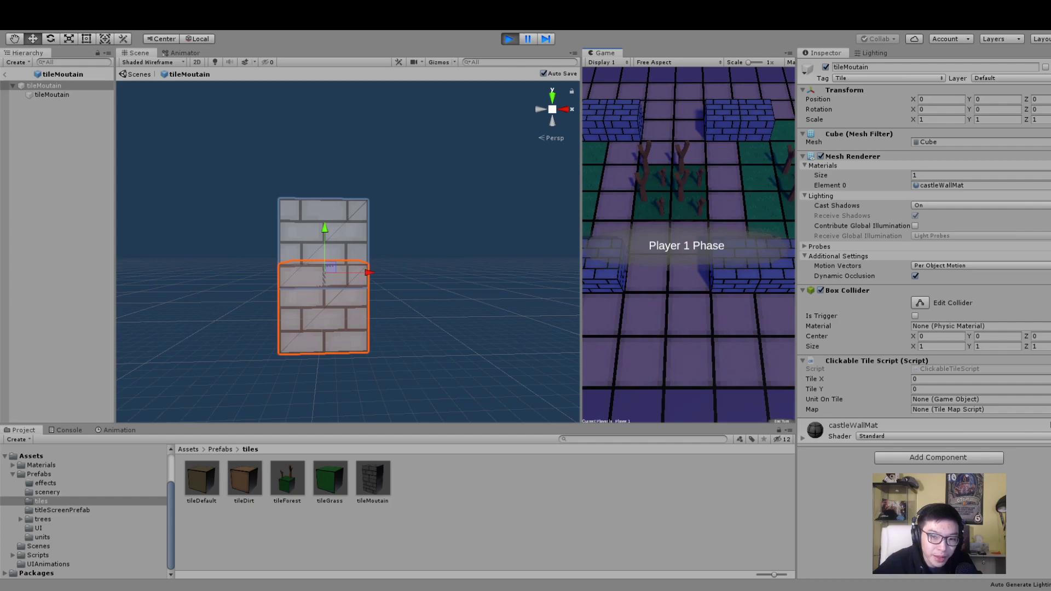
key(ctrl+p)
Step: Open the tileForest prefab, inspect its untitled (1) child object, and return to the firstLevel scene
double_click(288, 479)
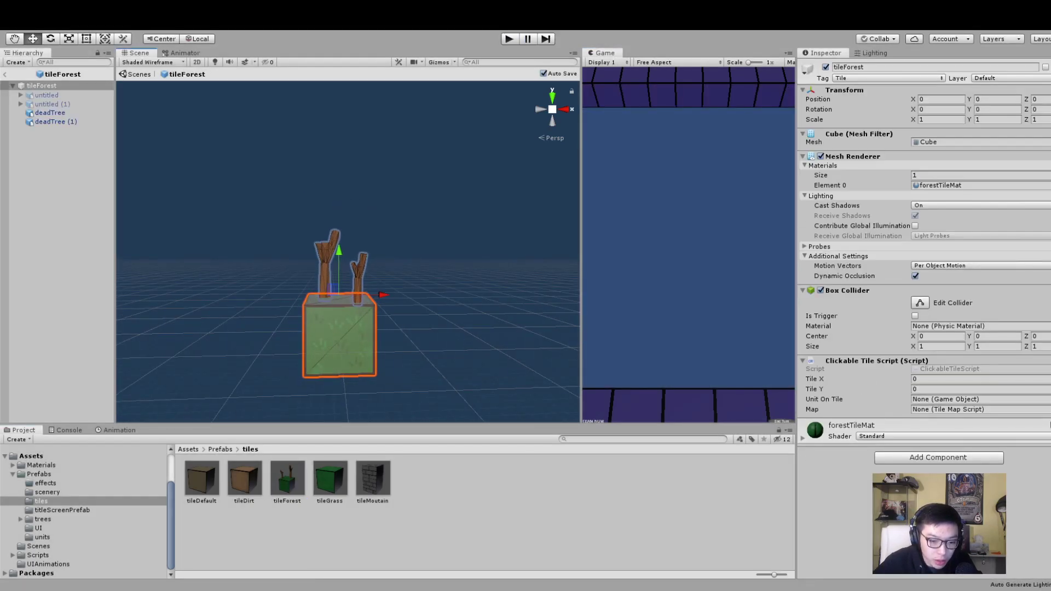
click(53, 104)
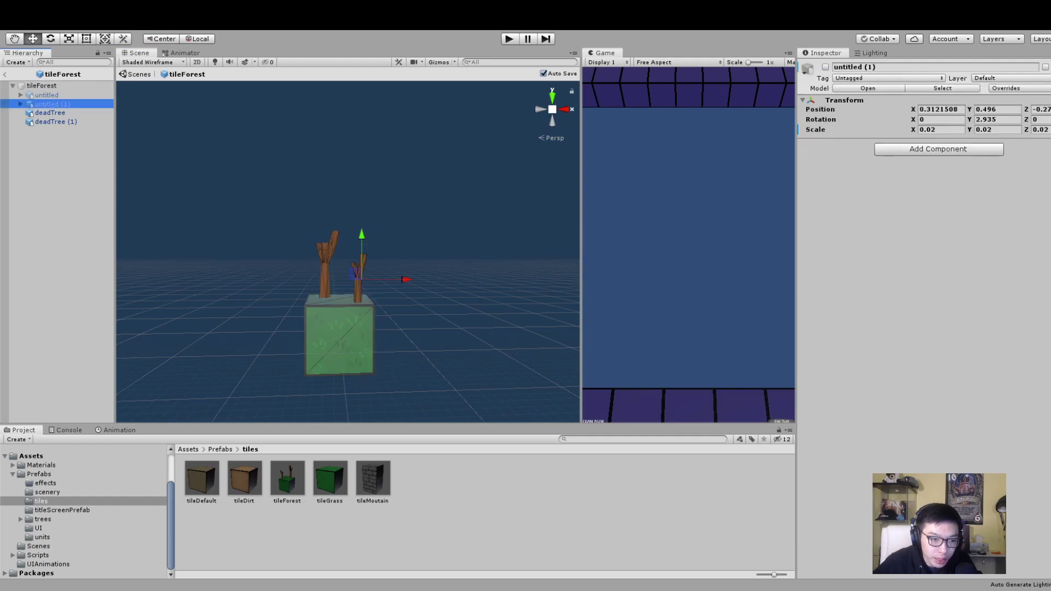
click(5, 75)
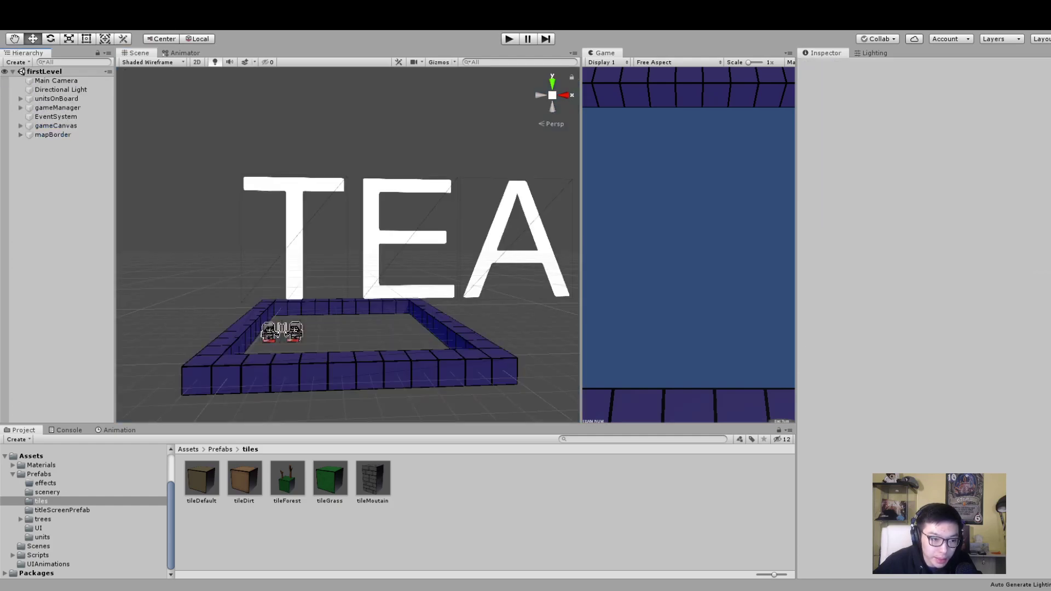
Step: Focus on gameManager and look through its script settings, returning to the Tile Types list
double_click(58, 108)
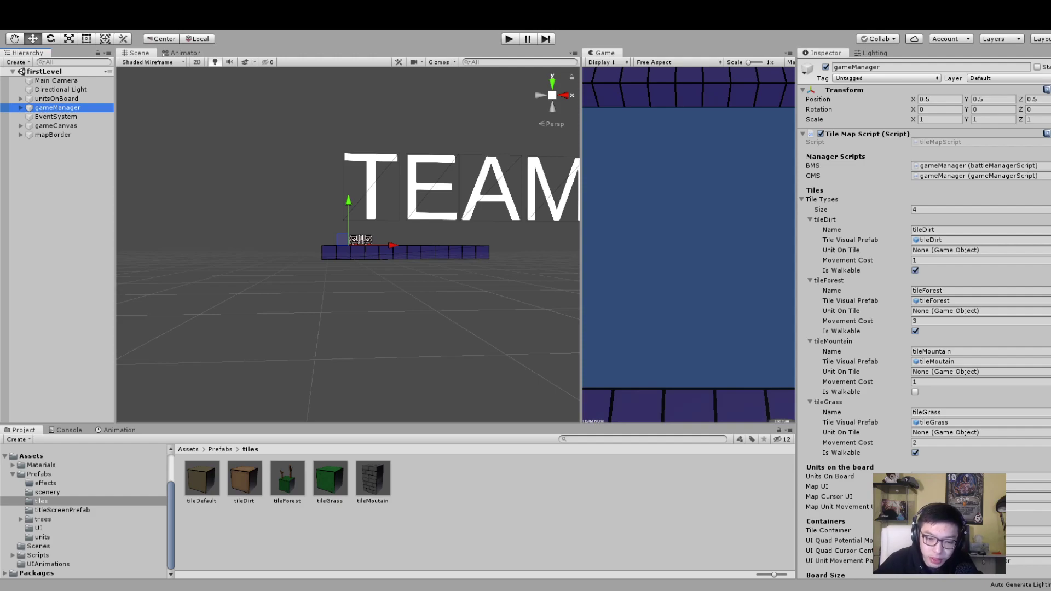
scroll(925, 318, down, 10)
scroll(926, 317, up, 8)
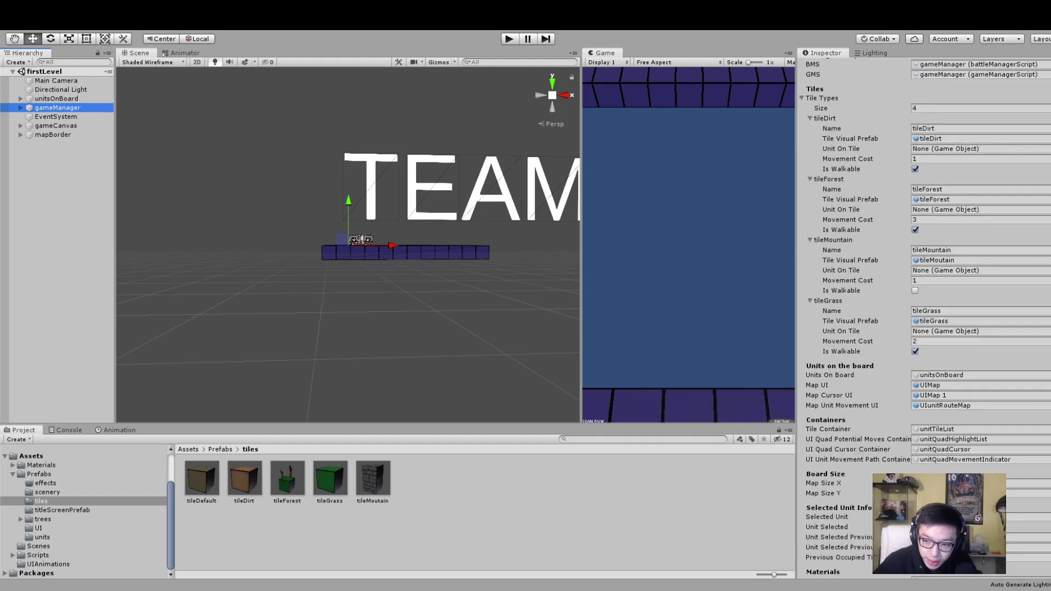
scroll(925, 318, up, 4)
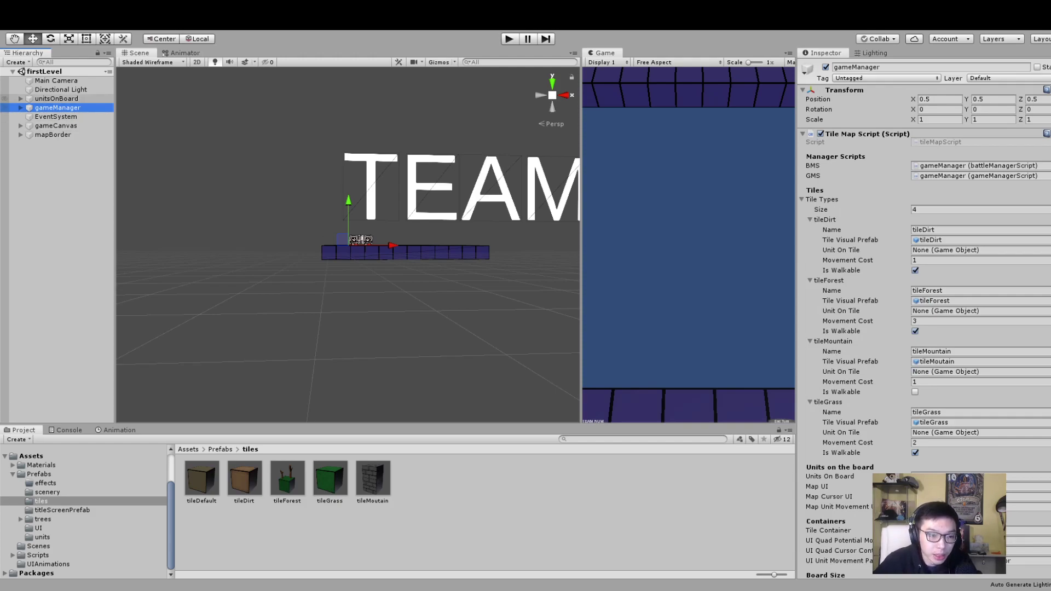
Step: Focus on unitsOnBoard and expand it with its Team1 and Team2 groups to show the units inside each
double_click(56, 99)
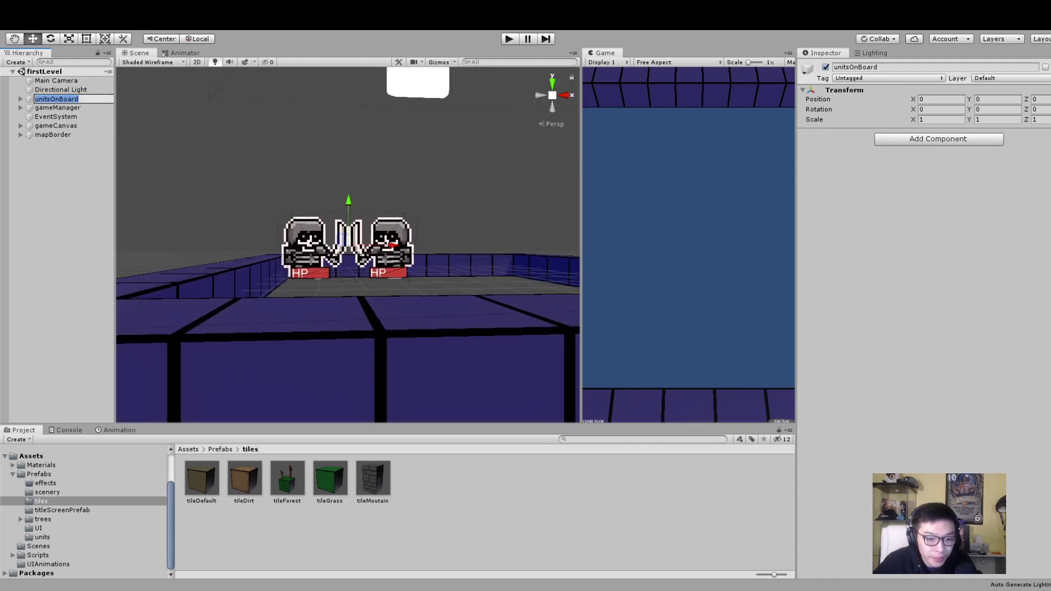
scroll(416, 121, up, 4)
scroll(378, 241, up, 3)
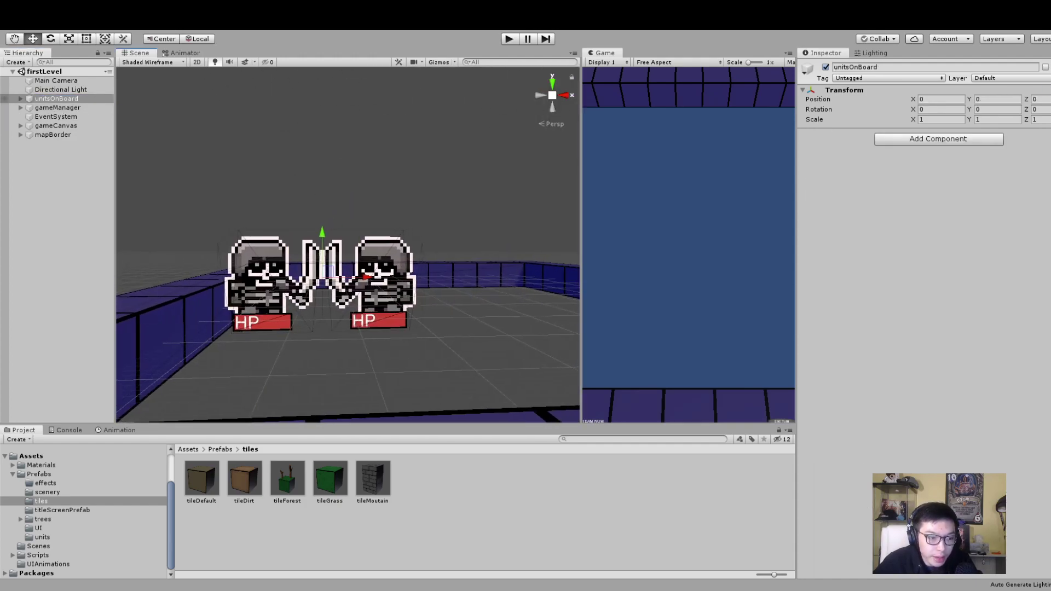
click(21, 98)
click(53, 108)
click(28, 108)
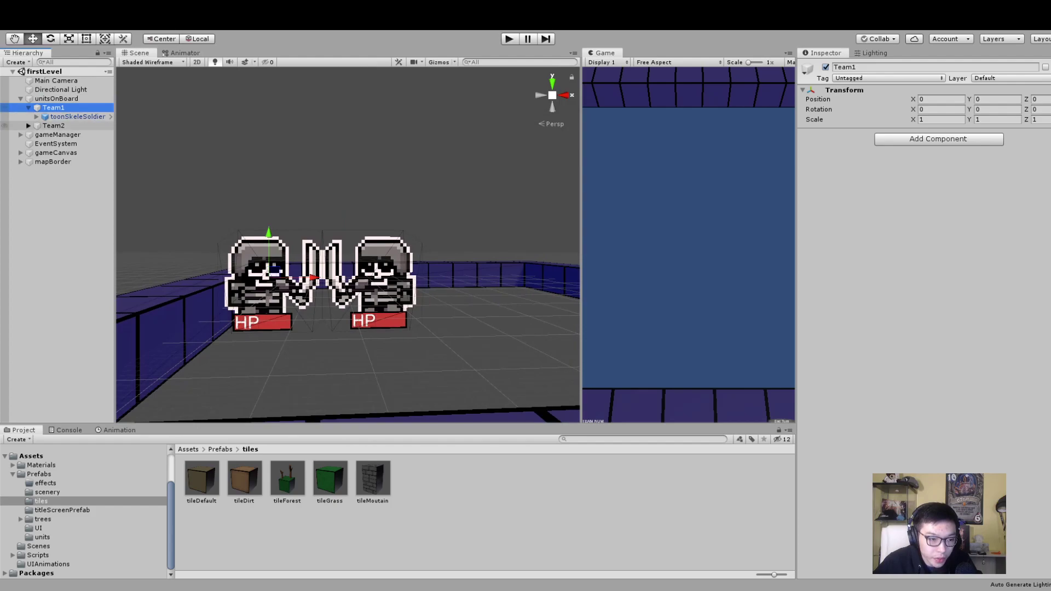
click(28, 126)
Step: Compare the Team Num setting in the Unit Script of Team1's and Team2's toonSkeleSoldier units
click(77, 117)
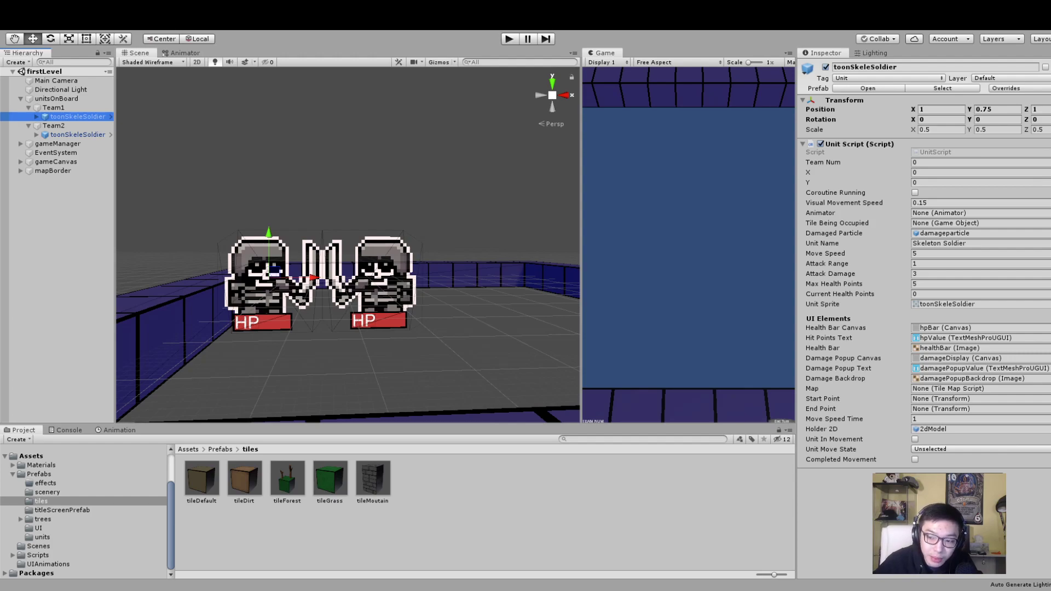
click(974, 162)
click(77, 135)
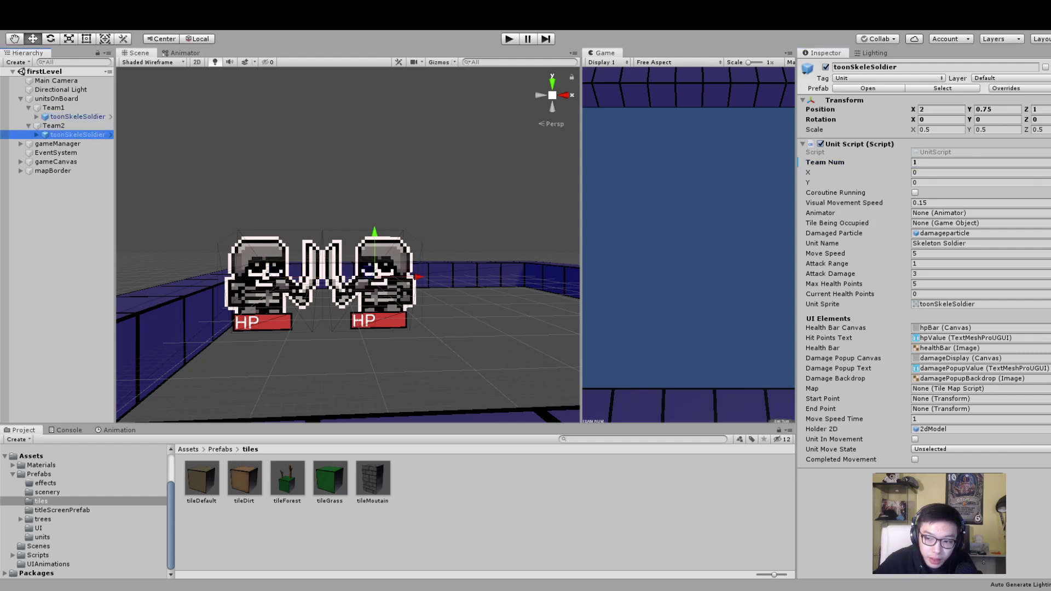
click(980, 162)
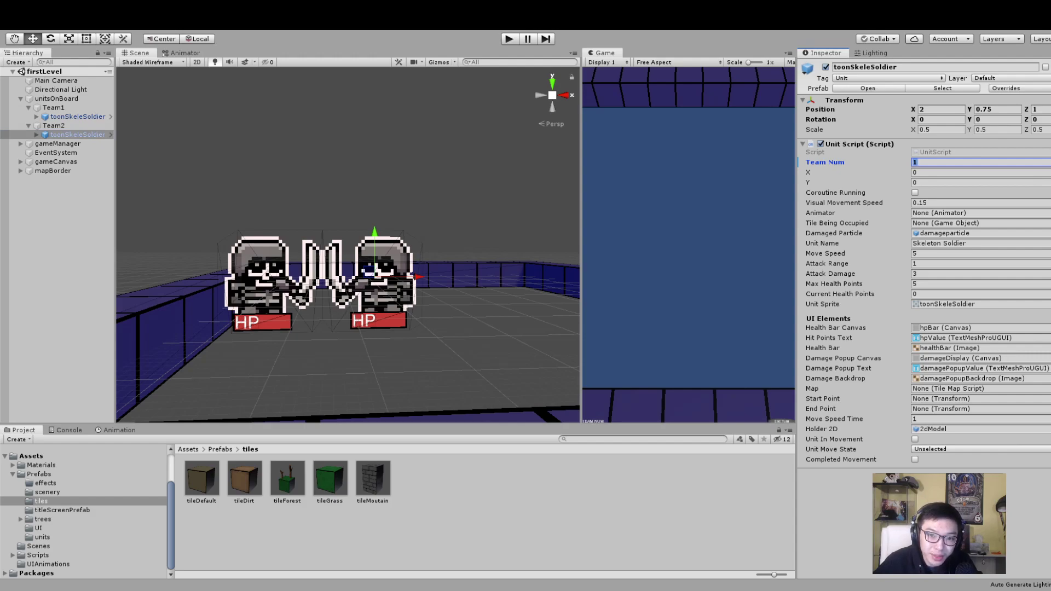
click(77, 116)
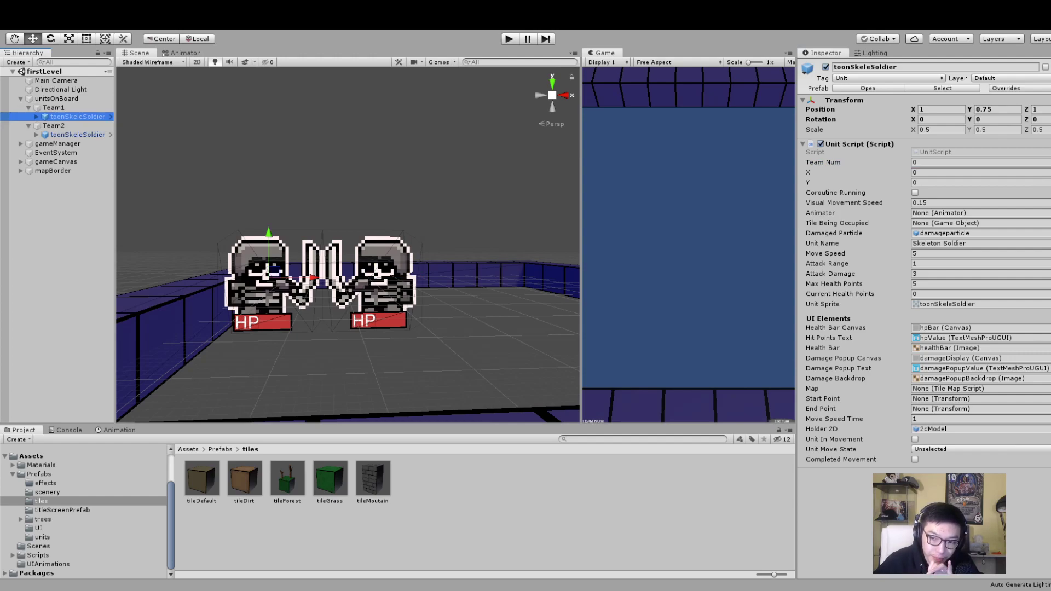
Step: Set the X and Z position of Team1's toonSkeleSoldier to 0
click(941, 110)
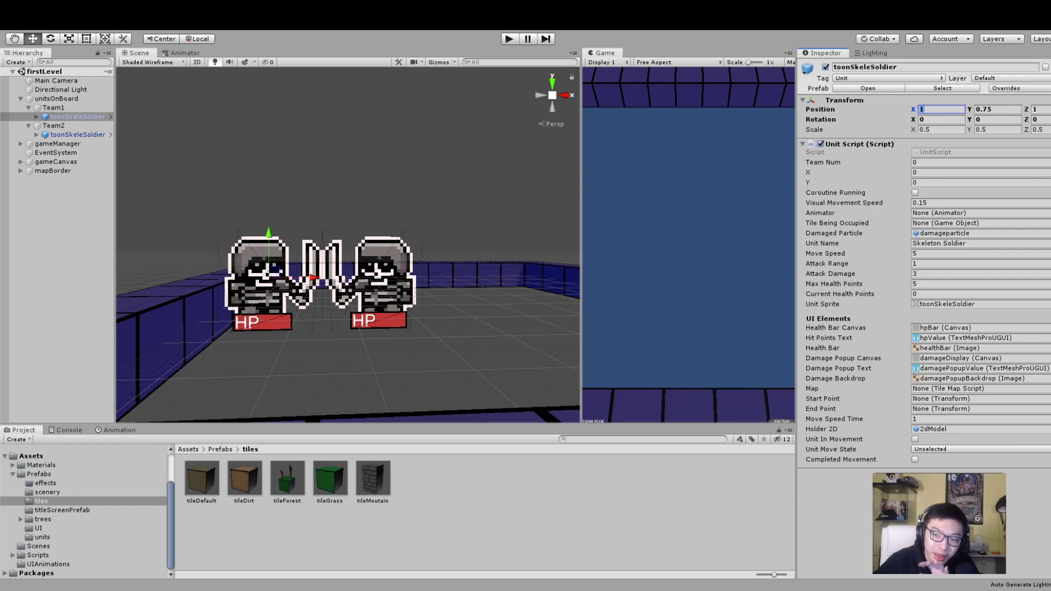
middle_drag(350, 284, 382, 269)
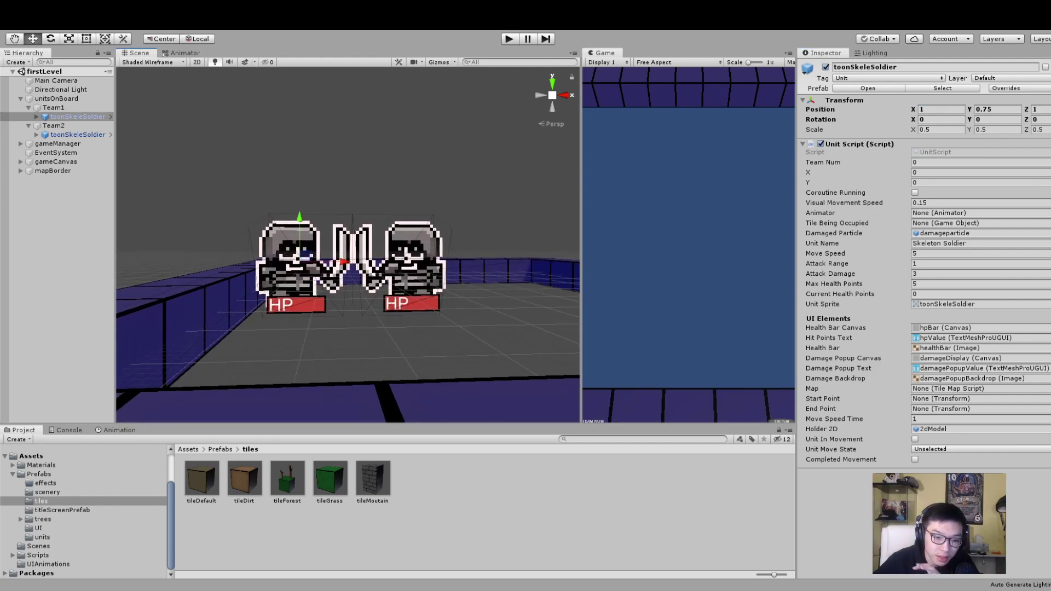
click(941, 109)
text(0)
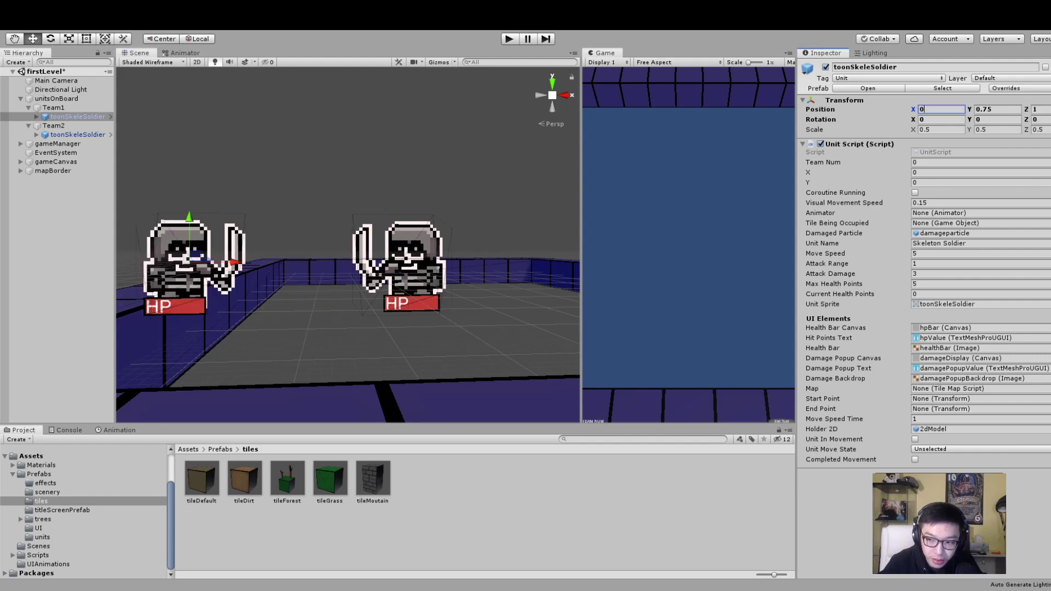
key(Tab)
key(Tab)
text(0)
middle_drag(284, 284, 416, 288)
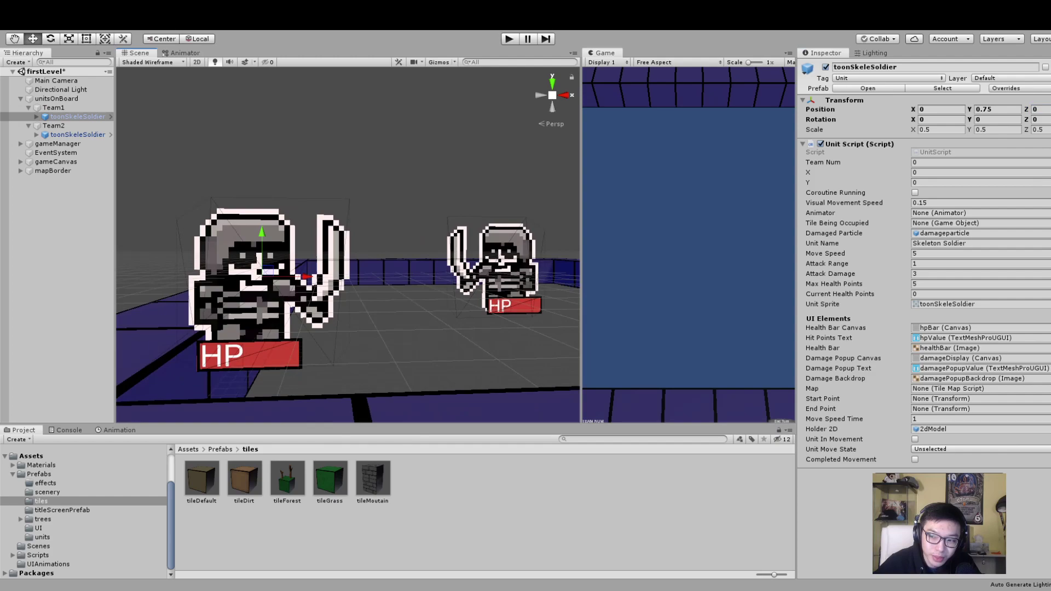
Step: Run the scene, widen the Game view, examine where both teams' units stand on the generated map, and stop playing
key(ctrl+p)
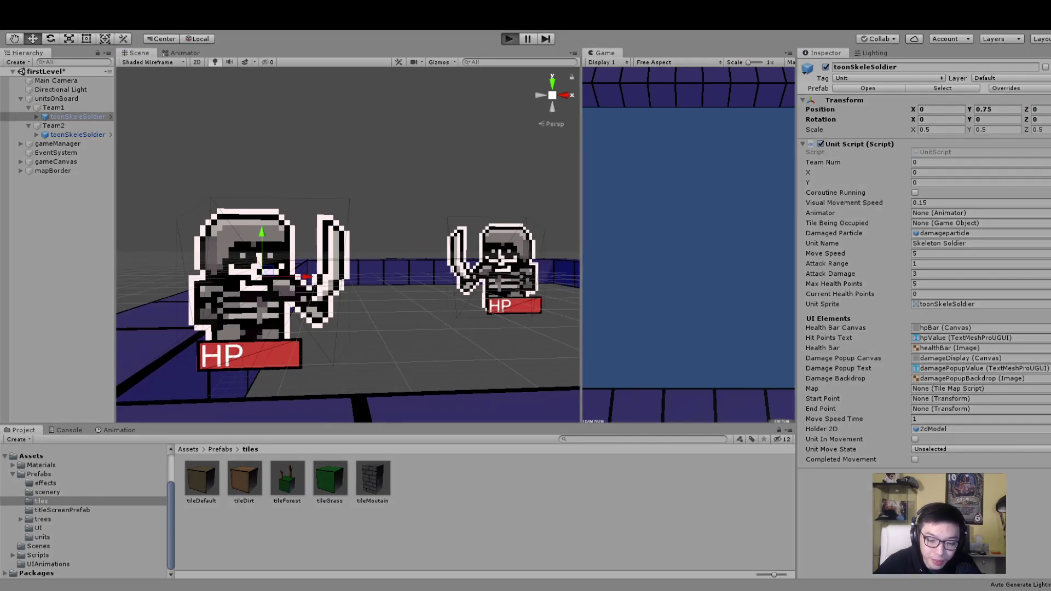
scroll(349, 244, up, 5)
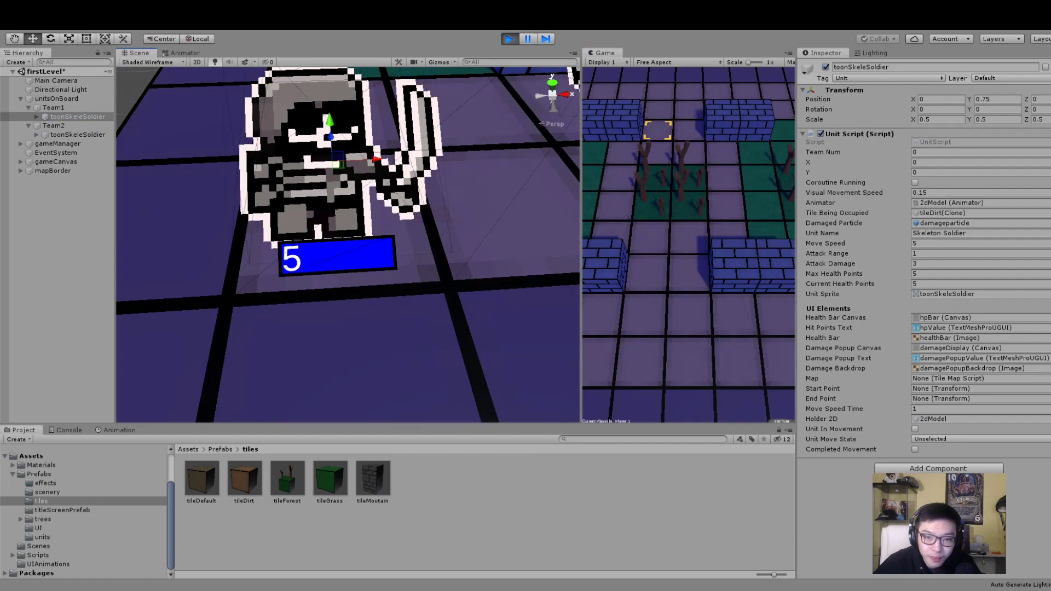
drag(580, 241, 498, 241)
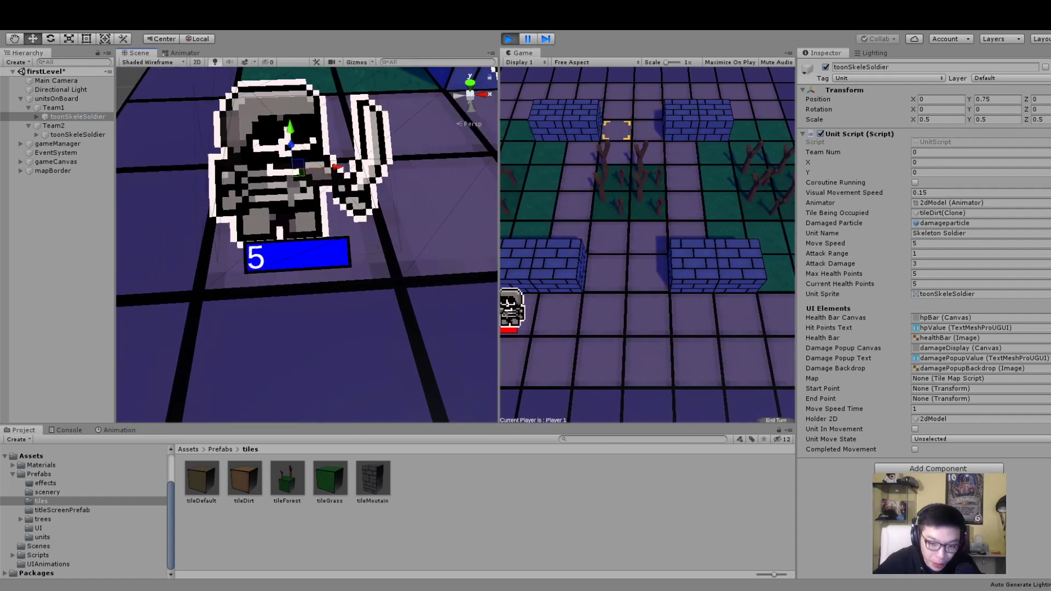
scroll(306, 245, down, 10)
alt+right_drag(306, 245, 290, 268)
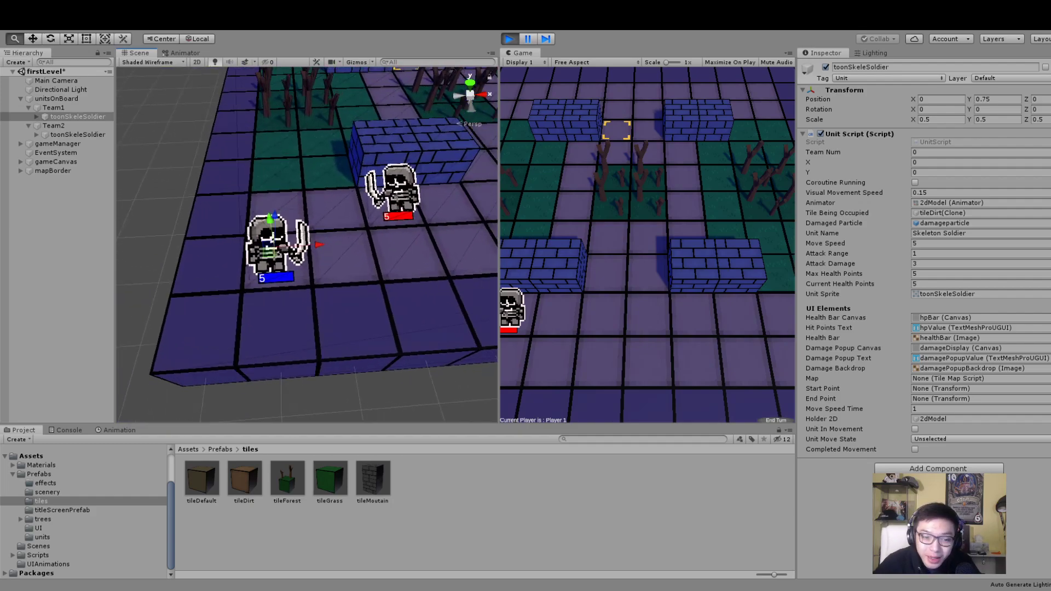
middle_drag(291, 247, 247, 304)
alt+drag(290, 246, 235, 276)
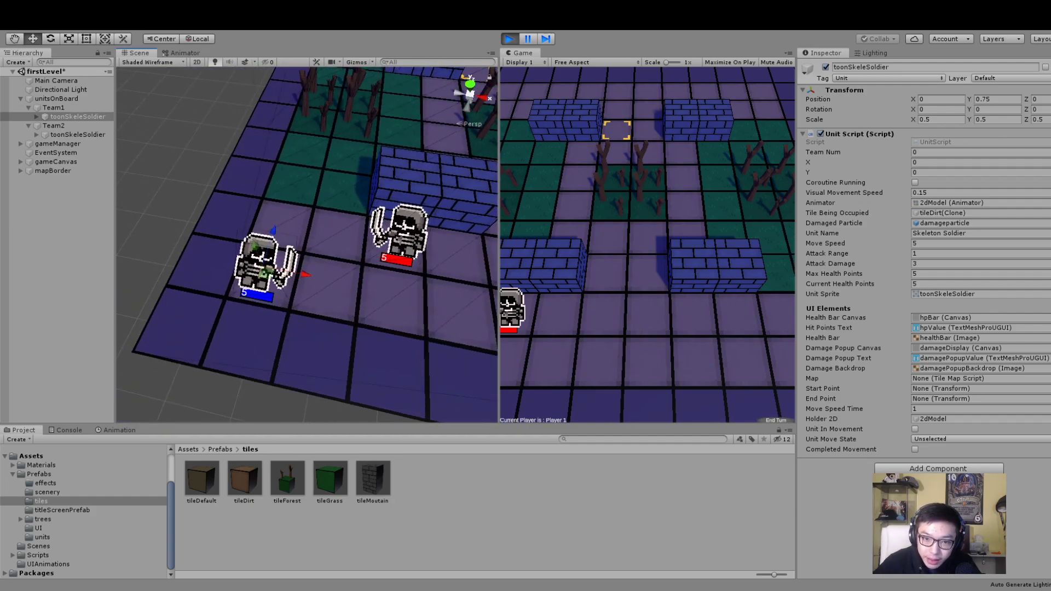
click(510, 39)
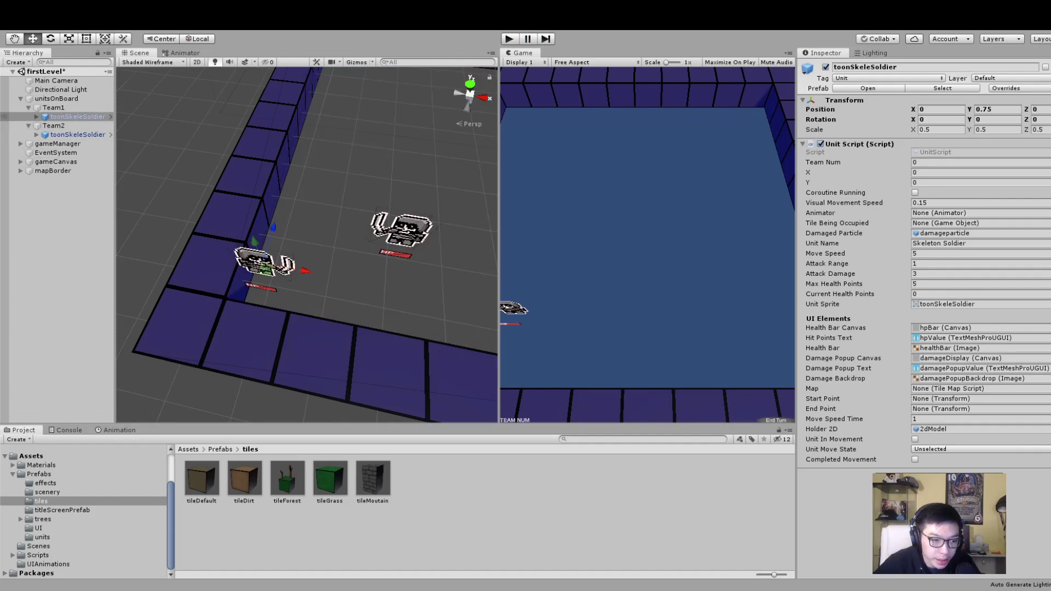
Step: Focus on Team1's toonSkeleSoldier, expand it, and inspect its hpBar, 2dModel and damageDisplay child objects
double_click(77, 117)
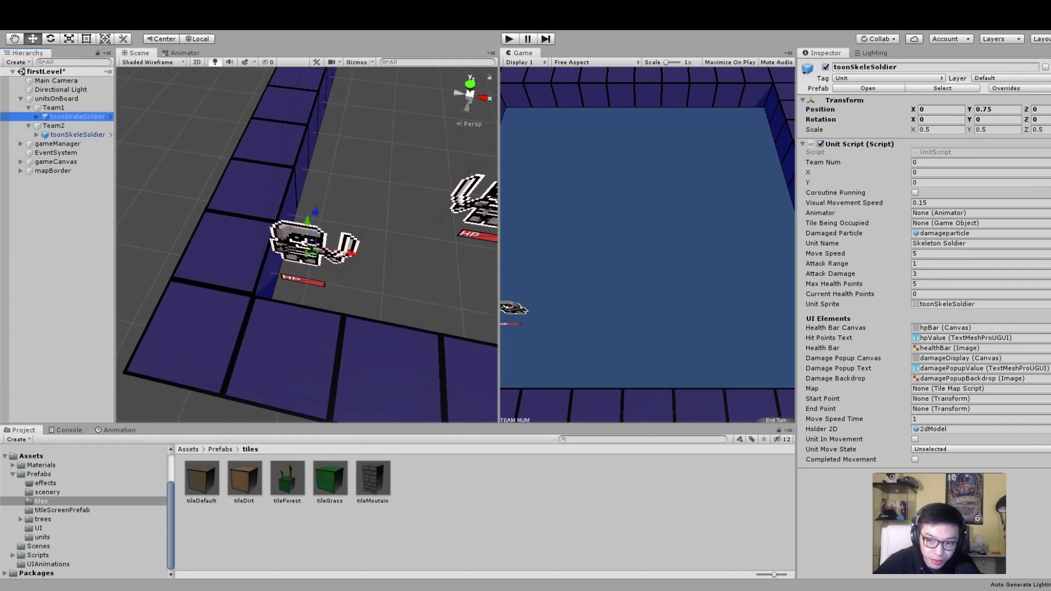
click(36, 117)
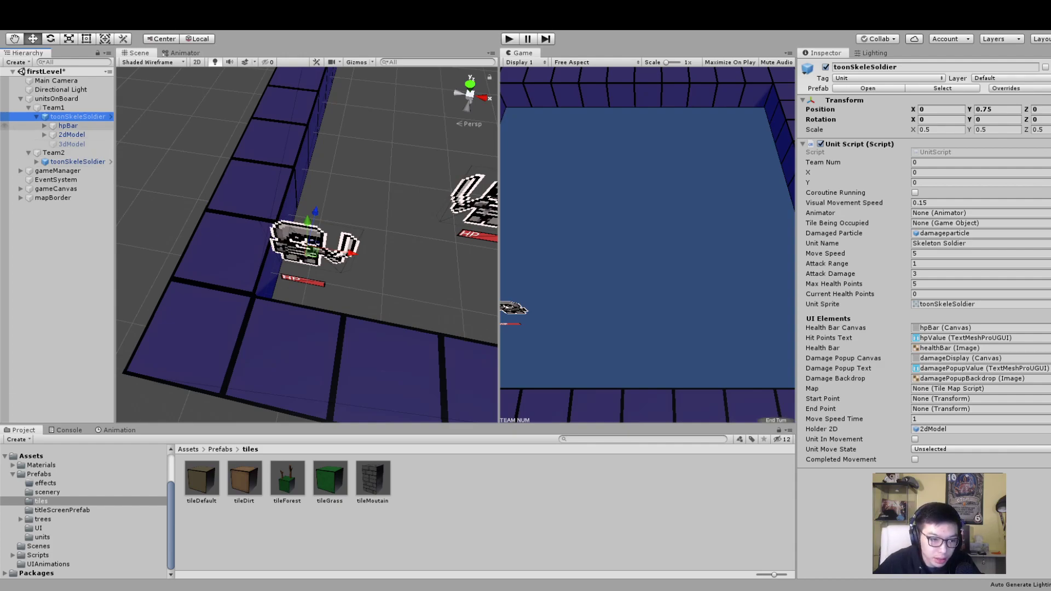
click(69, 126)
click(71, 135)
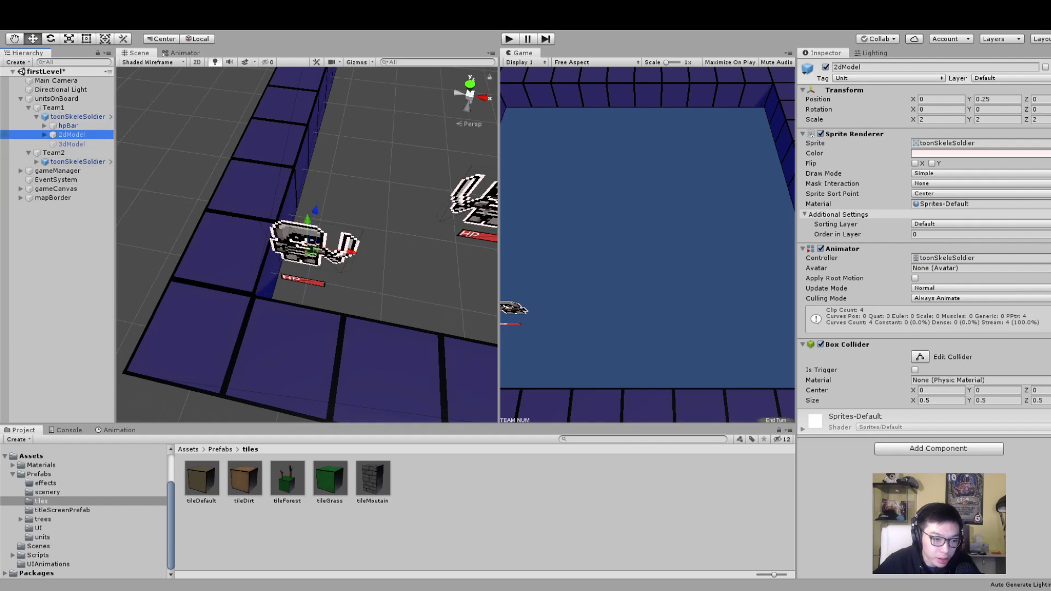
click(45, 135)
click(82, 144)
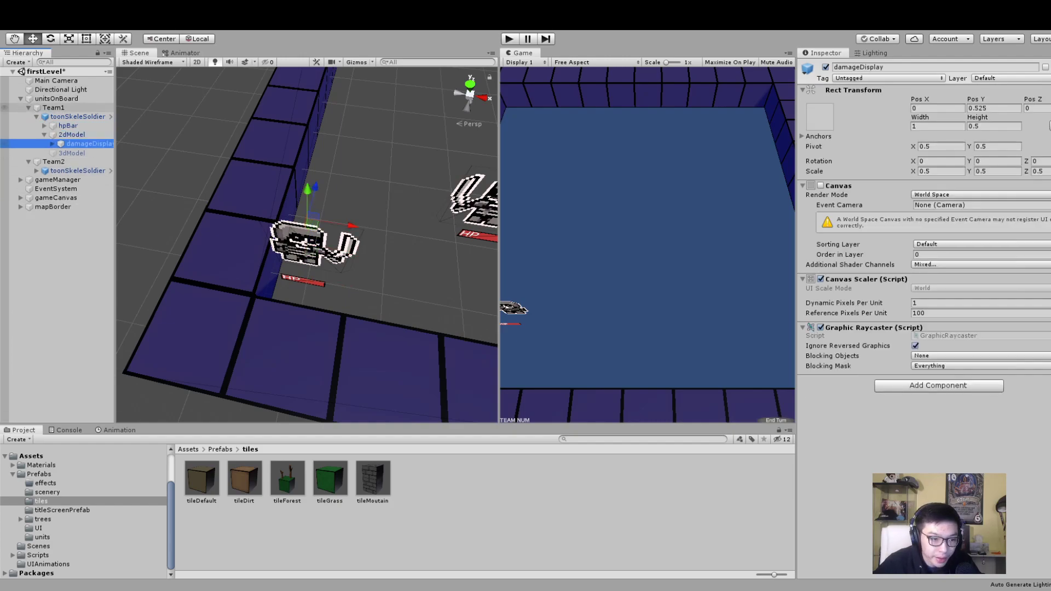
Step: Expand the hpBar of Team1's soldier, inspect its backdrop, and return to the 2dModel settings
click(69, 126)
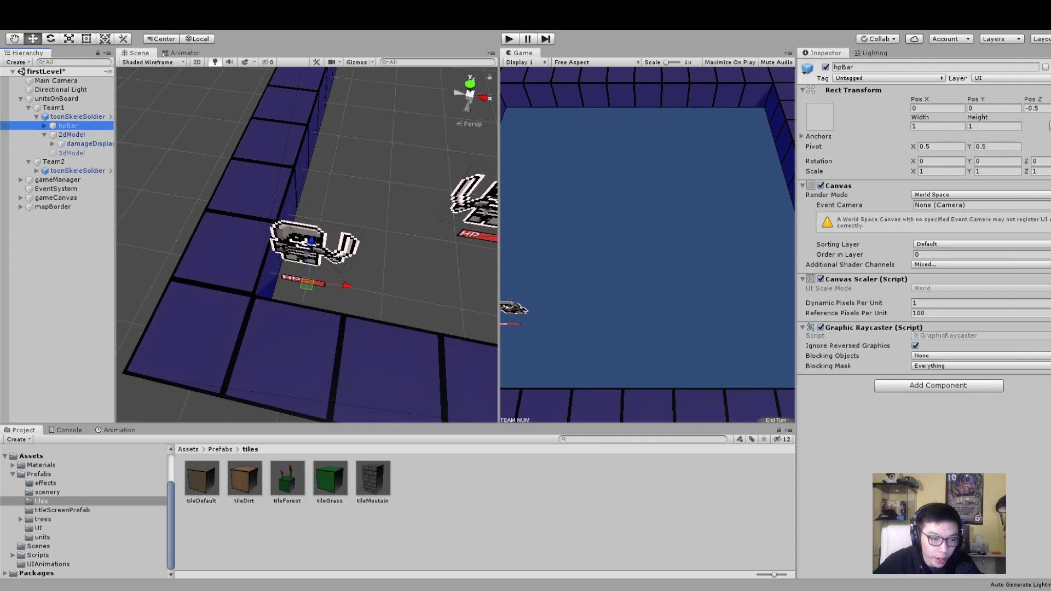
key(Right)
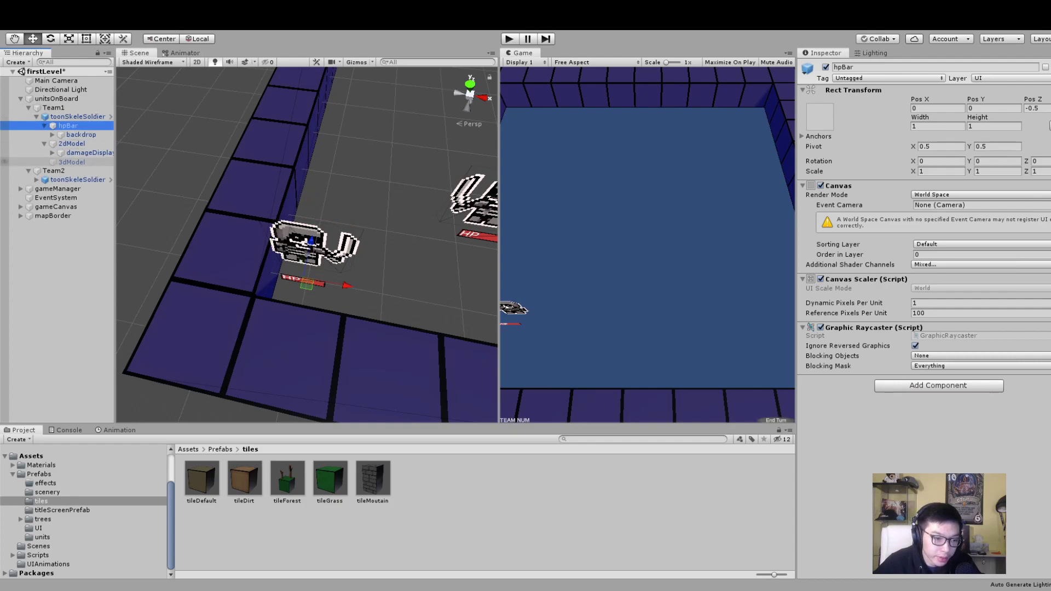
click(86, 153)
click(78, 117)
key(Down)
key(Down)
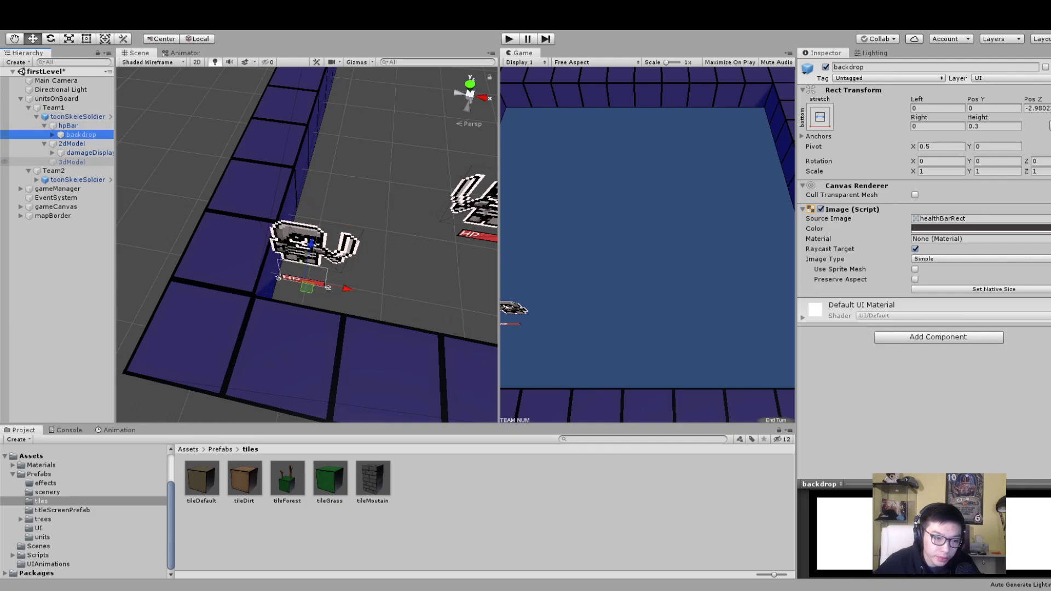
key(Down)
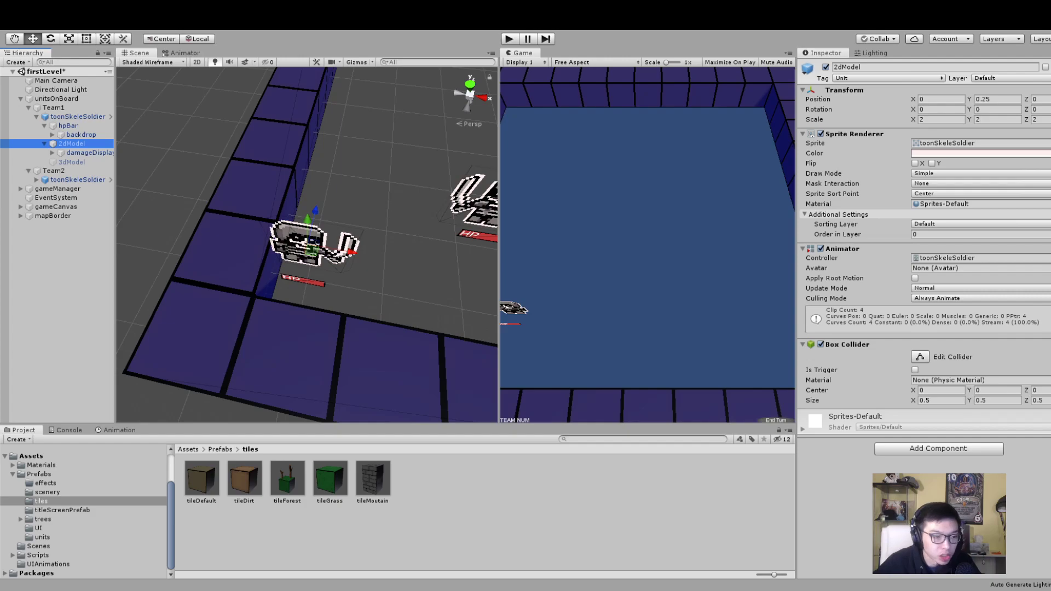
Step: Expand Team2's toonSkeleSoldier with its hpBar and 2dModel, and inspect the damageDisplay and 2dModel settings
middle_drag(339, 241, 266, 211)
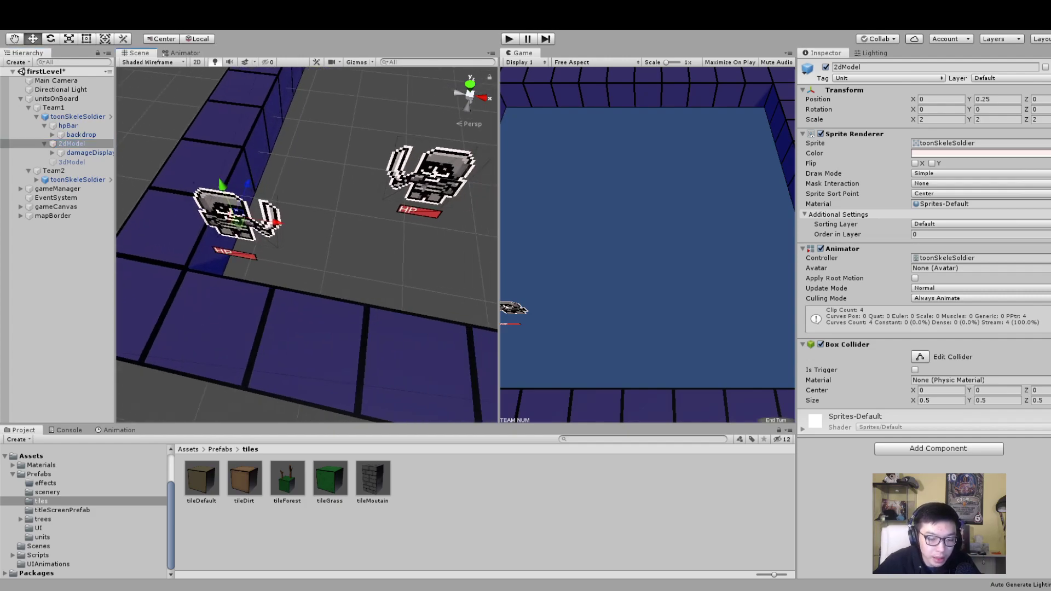
right_drag(306, 241, 305, 192)
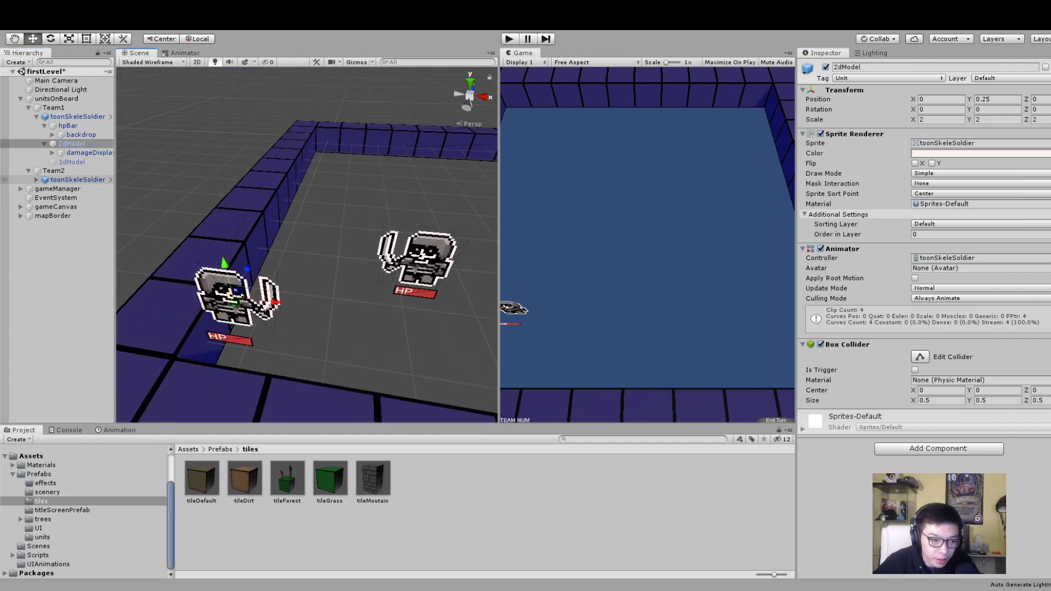
click(78, 179)
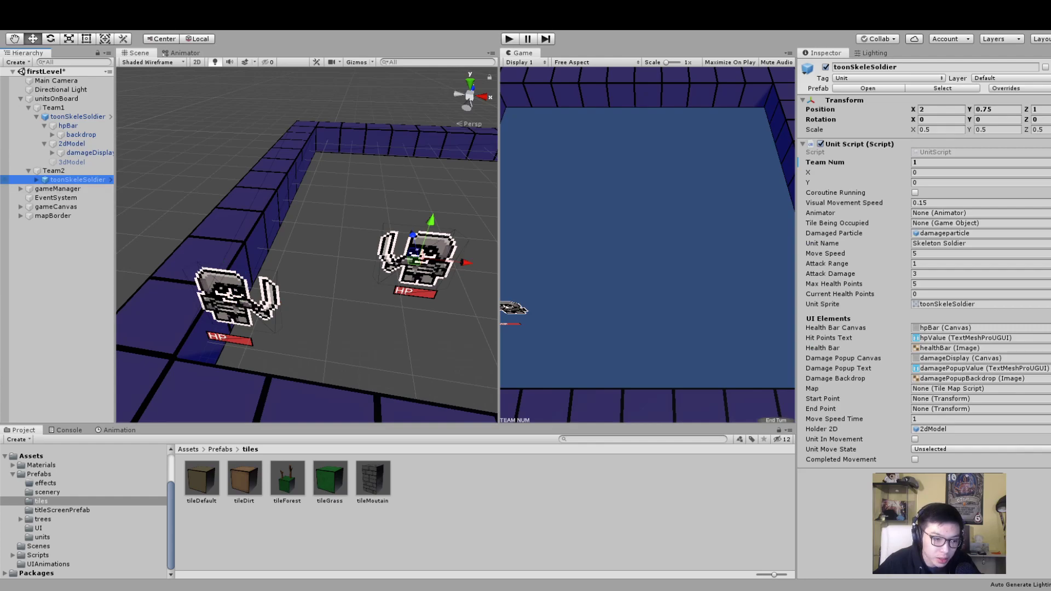
key(Right)
key(Down)
key(Right)
key(Down)
key(Down)
key(Right)
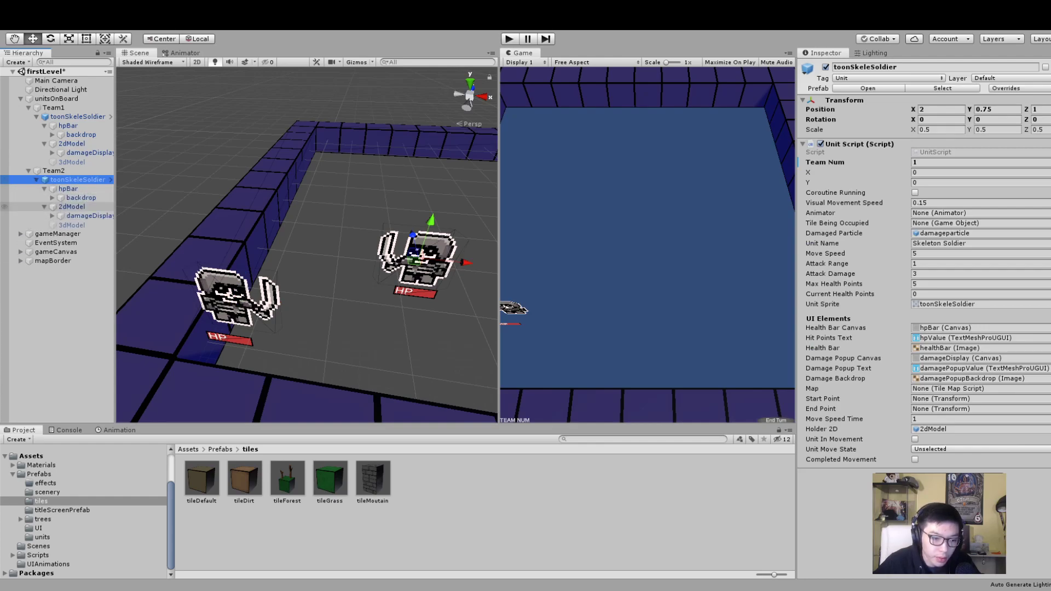
key(Down)
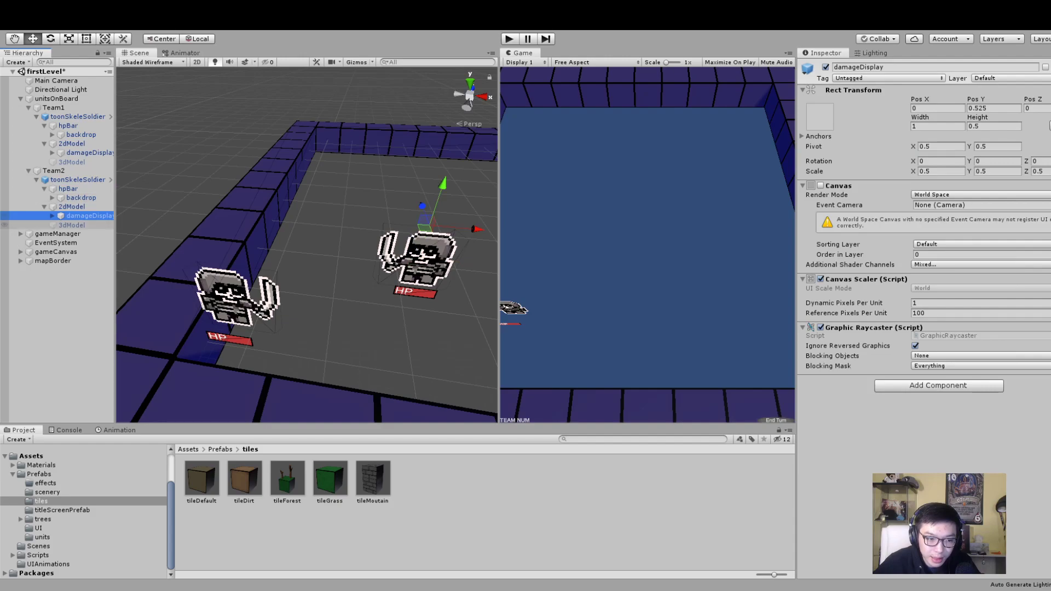
key(Up)
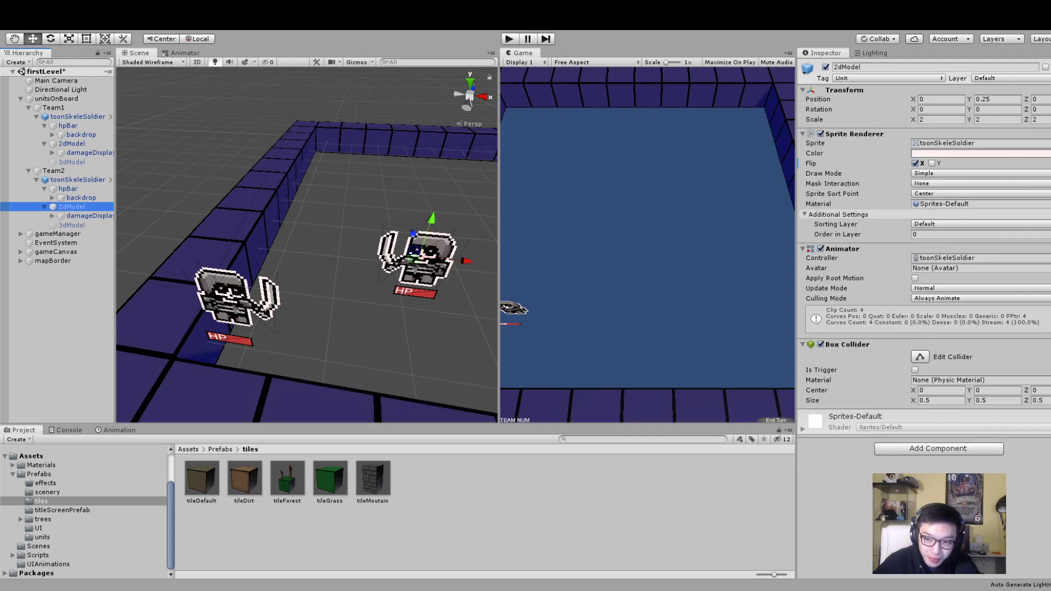
Step: Switch the Sprite Renderer's Flip X option off and back on for Team2's 2dModel
click(916, 163)
click(916, 163)
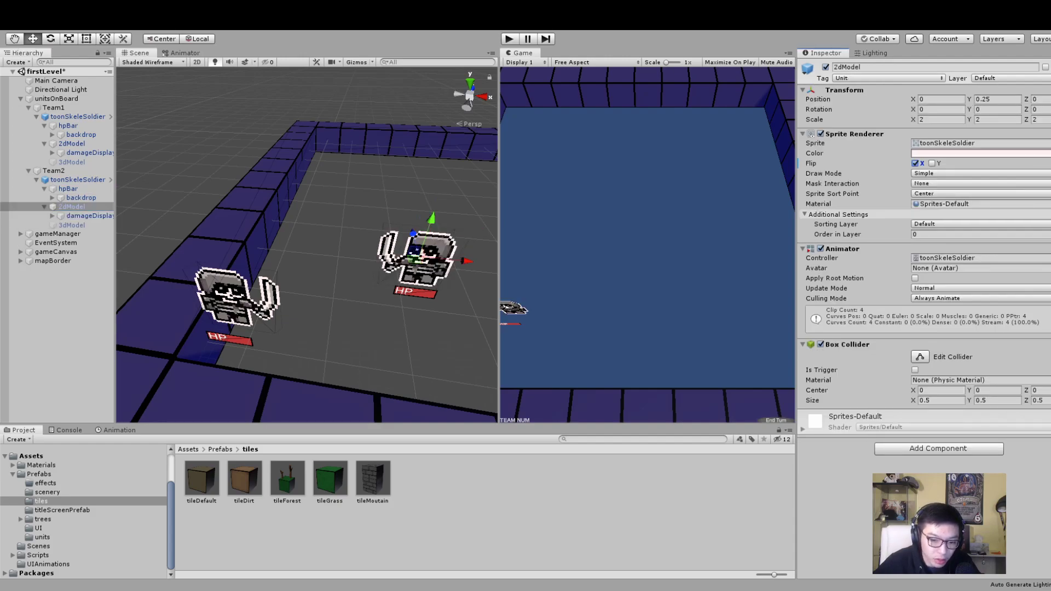
middle_drag(312, 262, 282, 207)
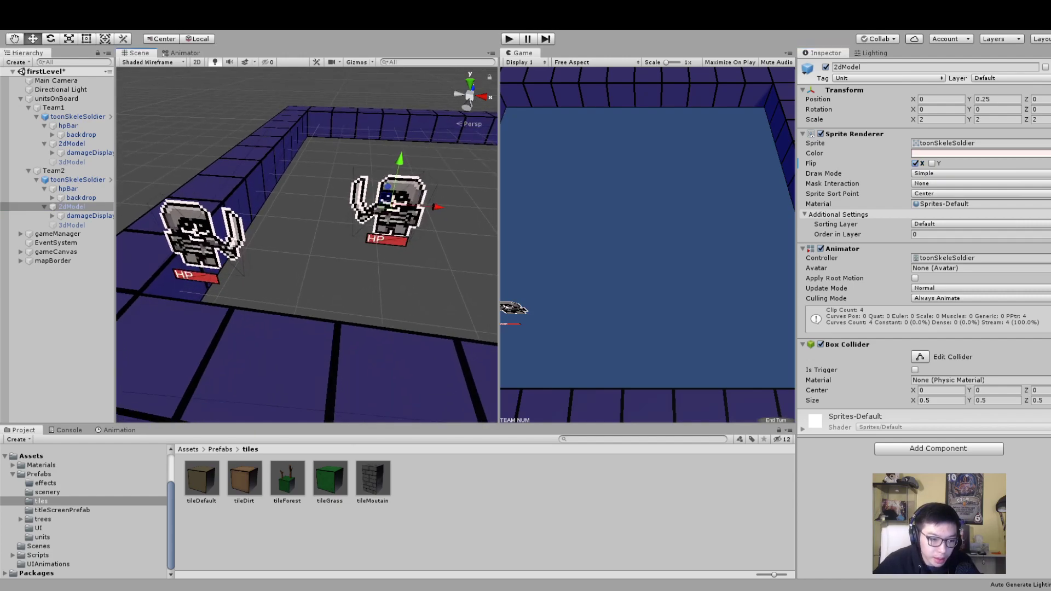